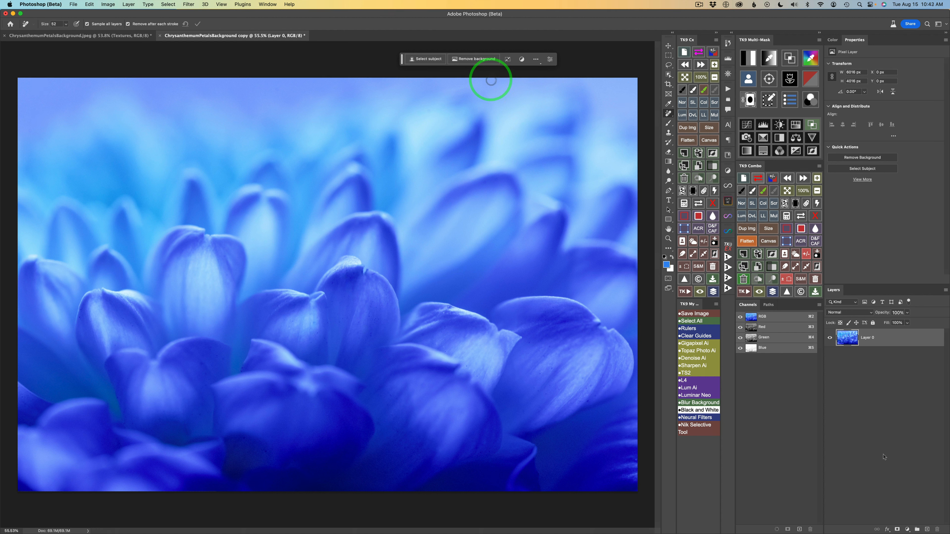
left_click(432, 62)
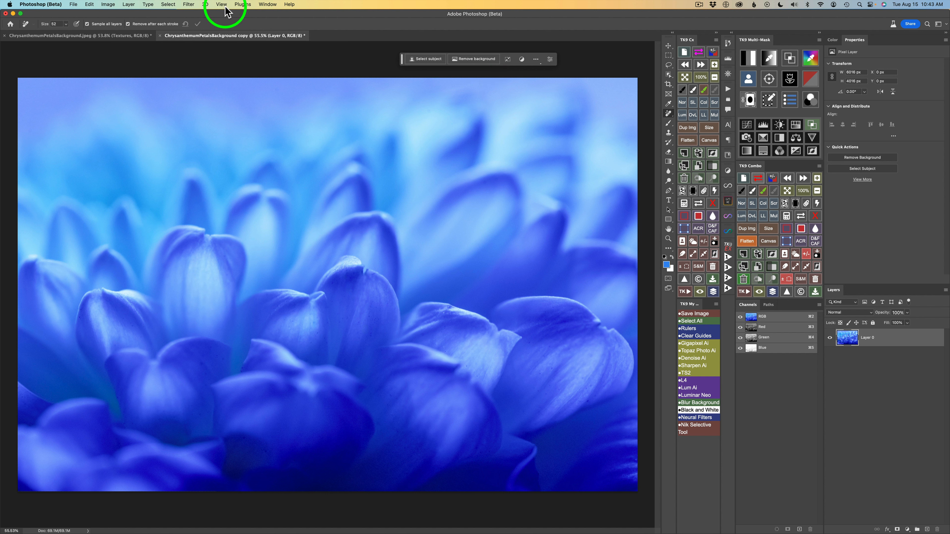
left_click(270, 4)
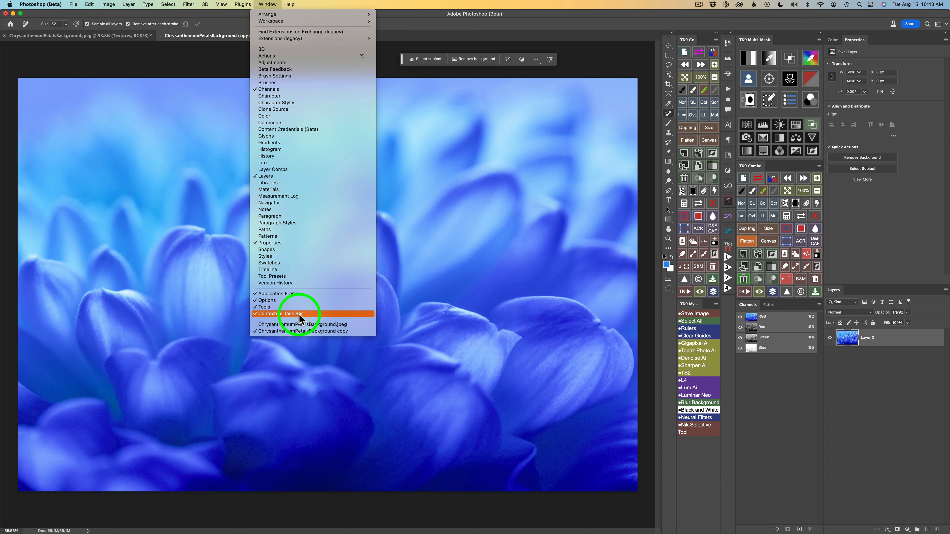
left_click(494, 32)
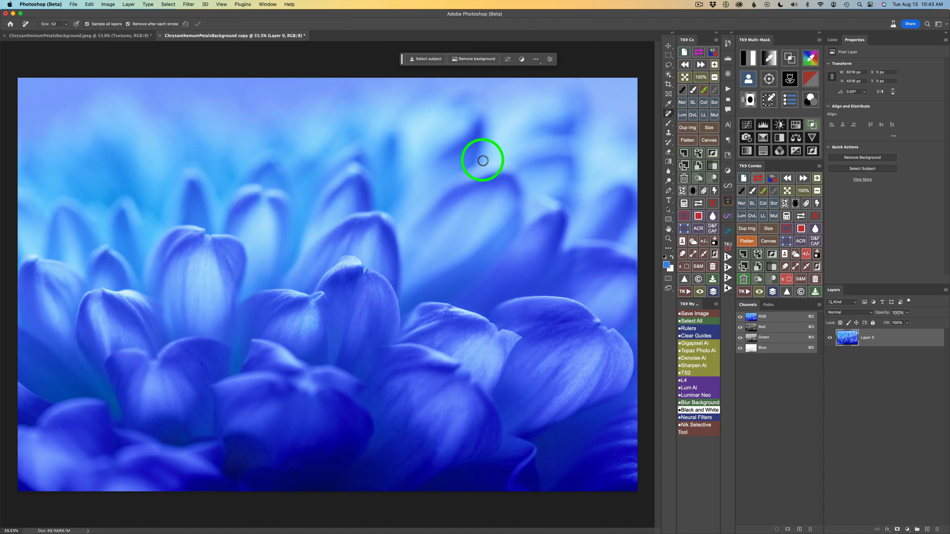
Step: Select the entire canvas and run Generative Fill on it with the prompt "texture"
key("super+a")
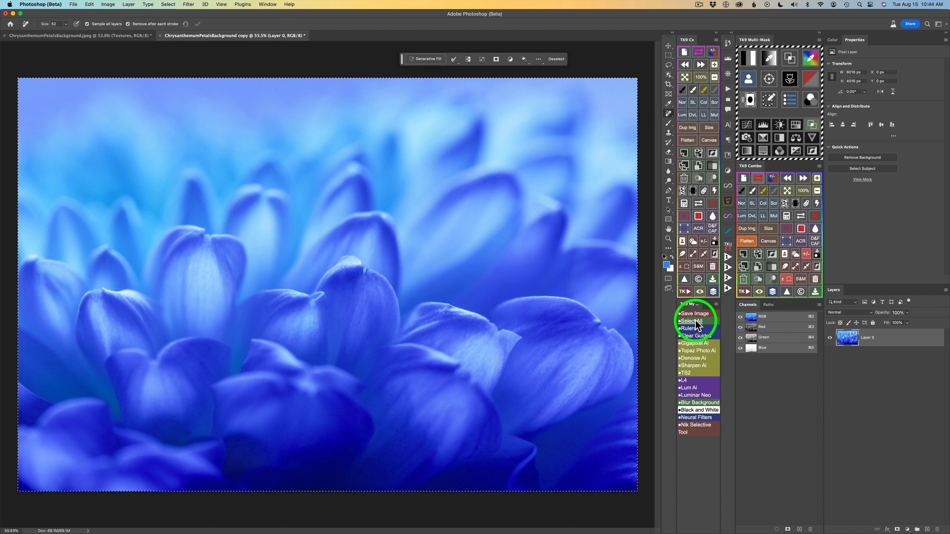
left_click(431, 60)
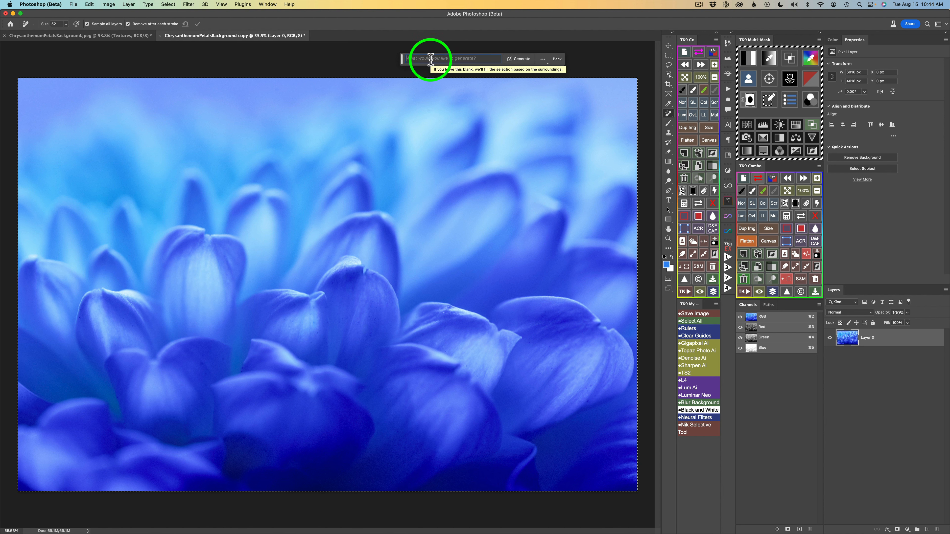
type("texture")
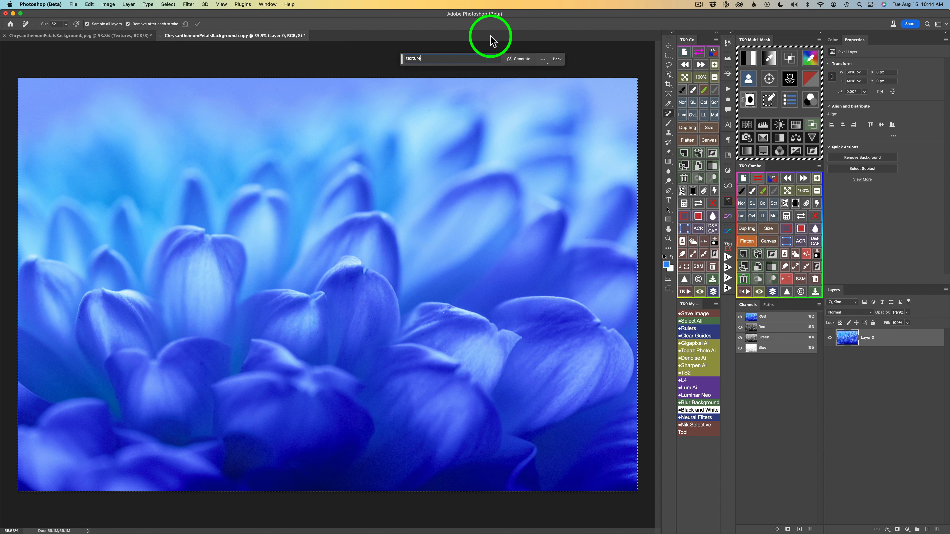
left_click(524, 60)
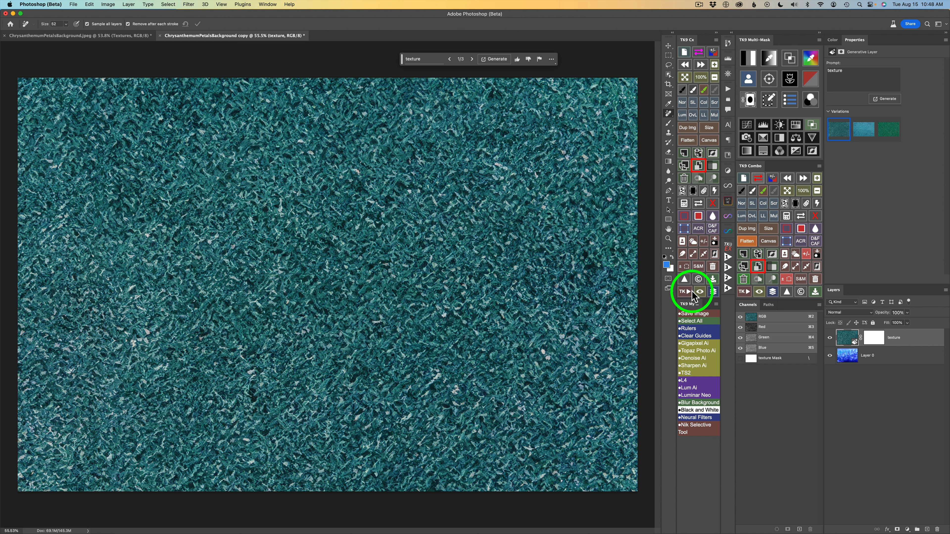
Step: Preview the three generated texture variations and return to the first one
left_click(472, 60)
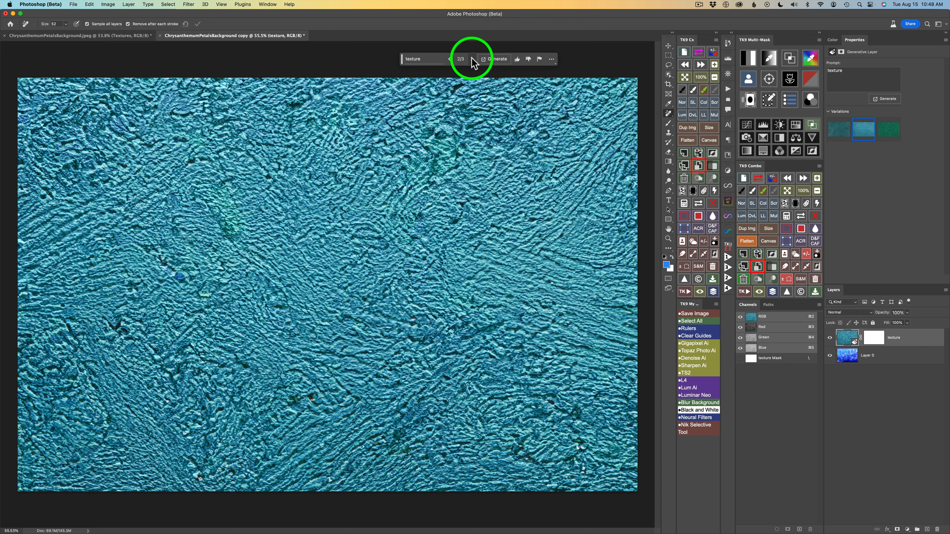
left_click(472, 60)
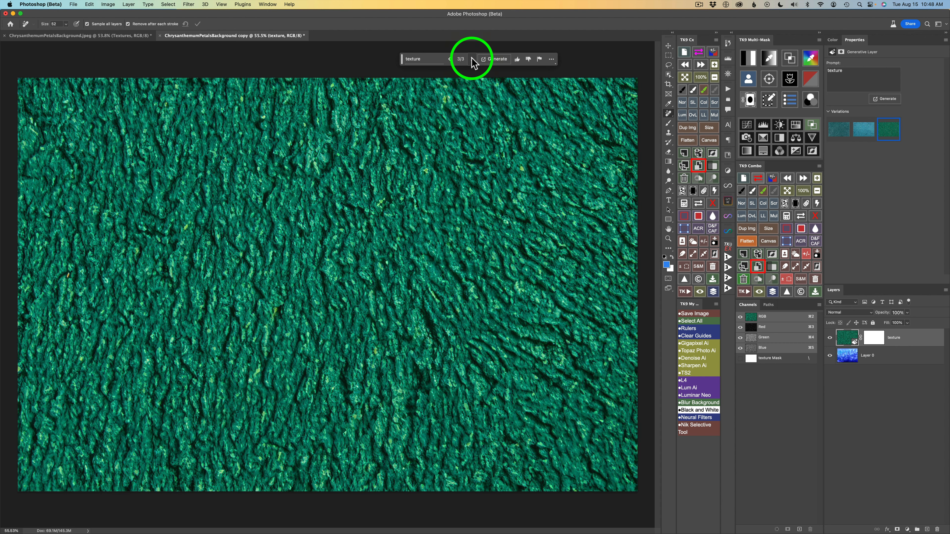
left_click(450, 58)
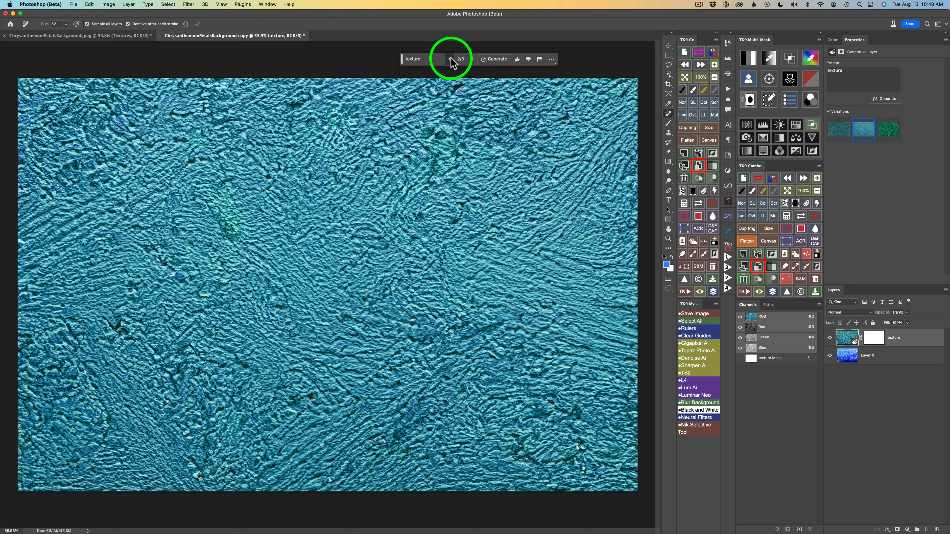
left_click(450, 58)
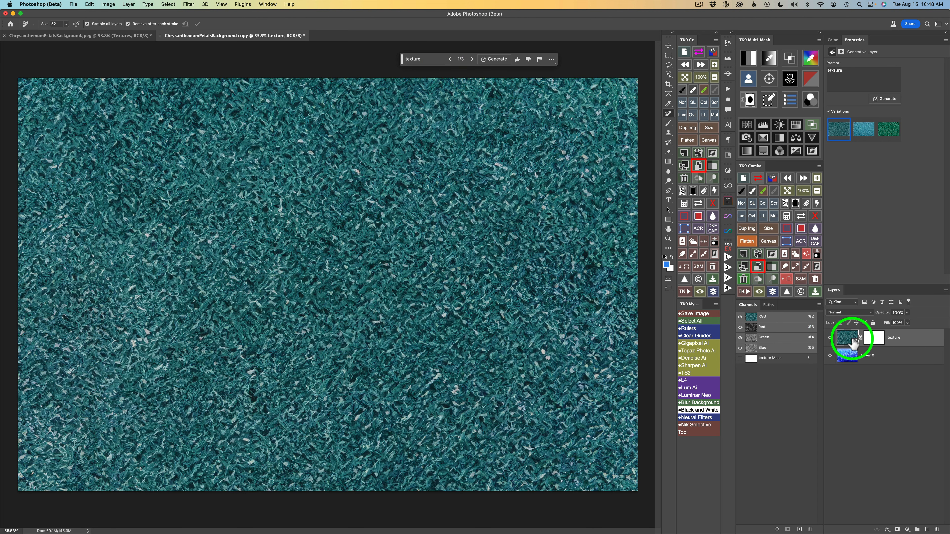
Step: Add a Hue/Saturation adjustment with saturation at -100 above the texture layer and clip it to that layer
left_click(907, 530)
left_click(915, 492)
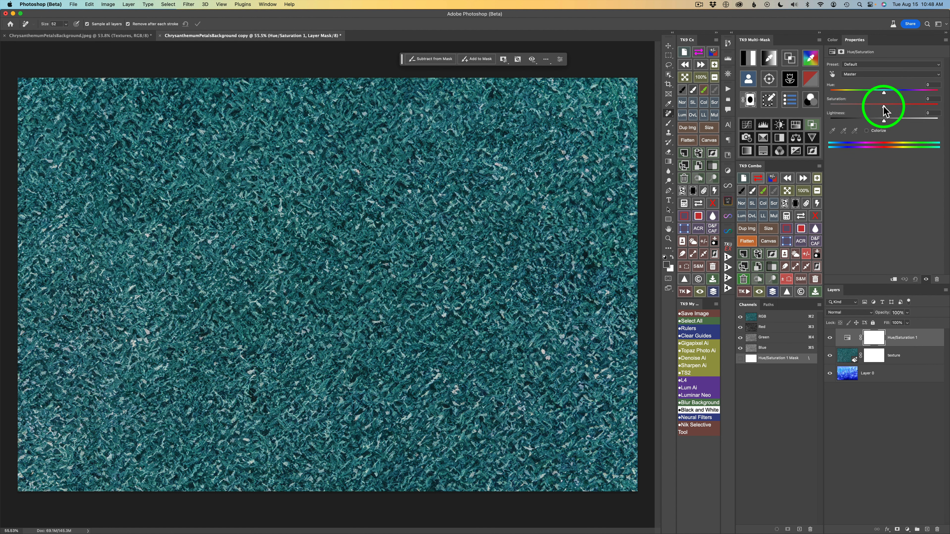
left_click_drag(883, 107, 816, 101)
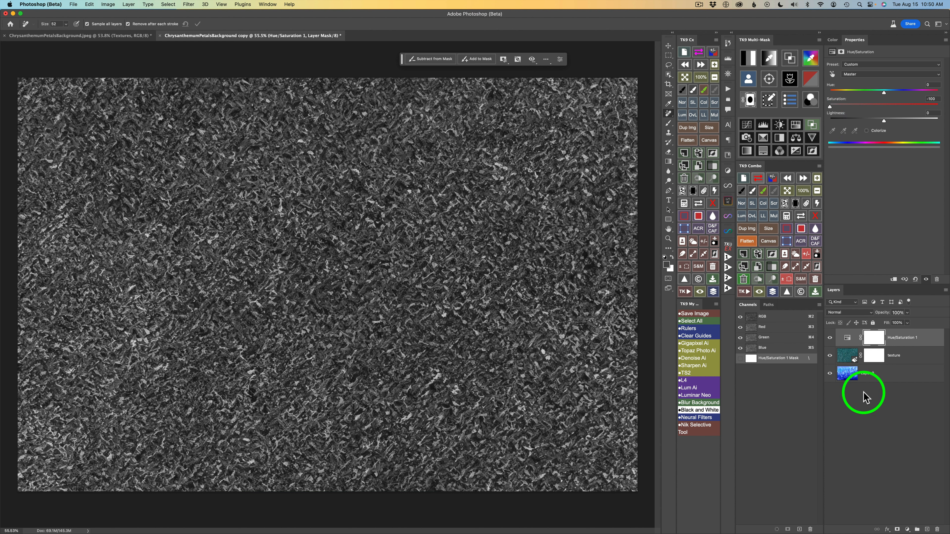
right_click(931, 338)
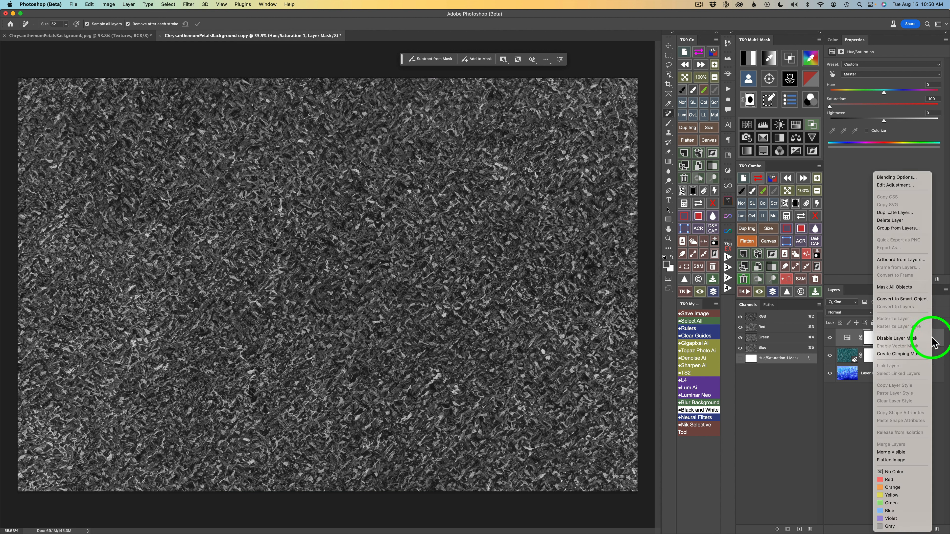
left_click(898, 354)
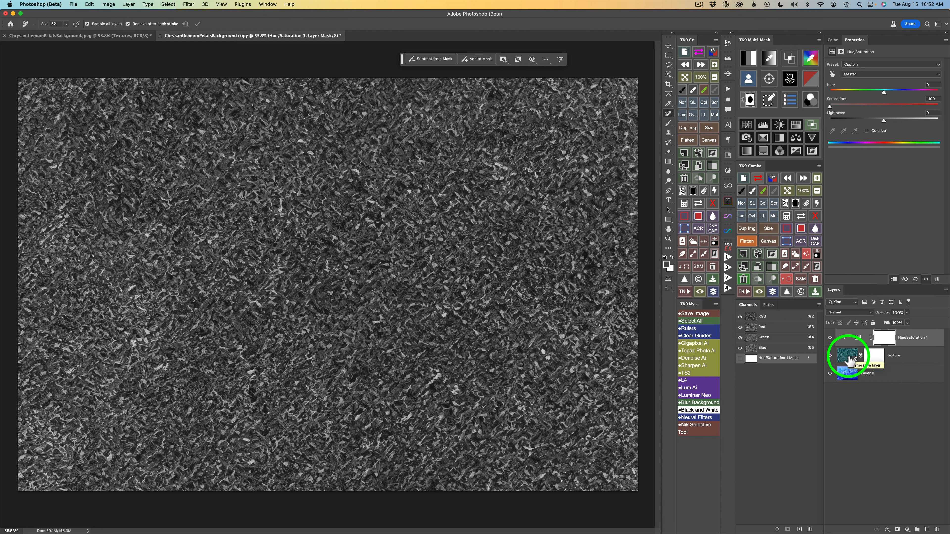
Step: Set the generated texture layer's blend mode to Soft Light, keeping it at 100% opacity
left_click(849, 358)
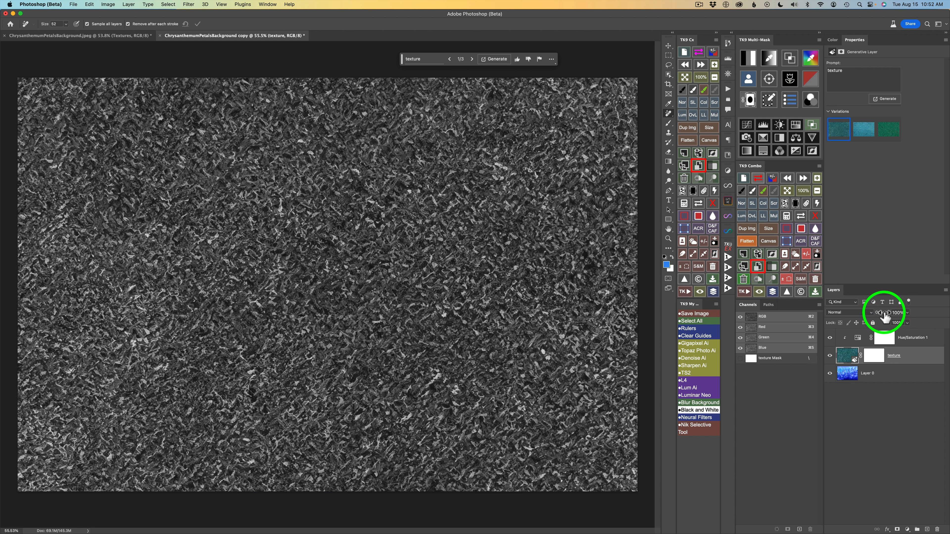
left_click_drag(885, 316, 854, 317)
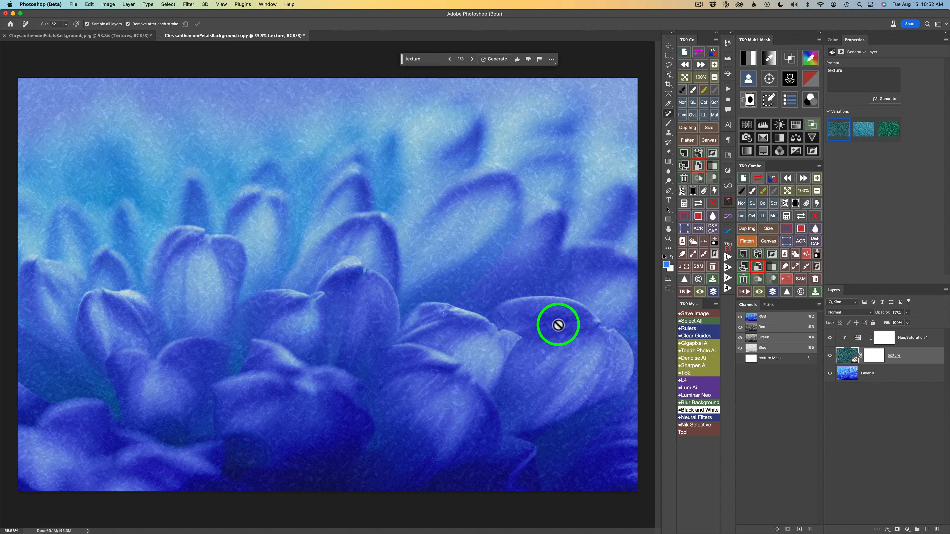
left_click_drag(885, 316, 946, 319)
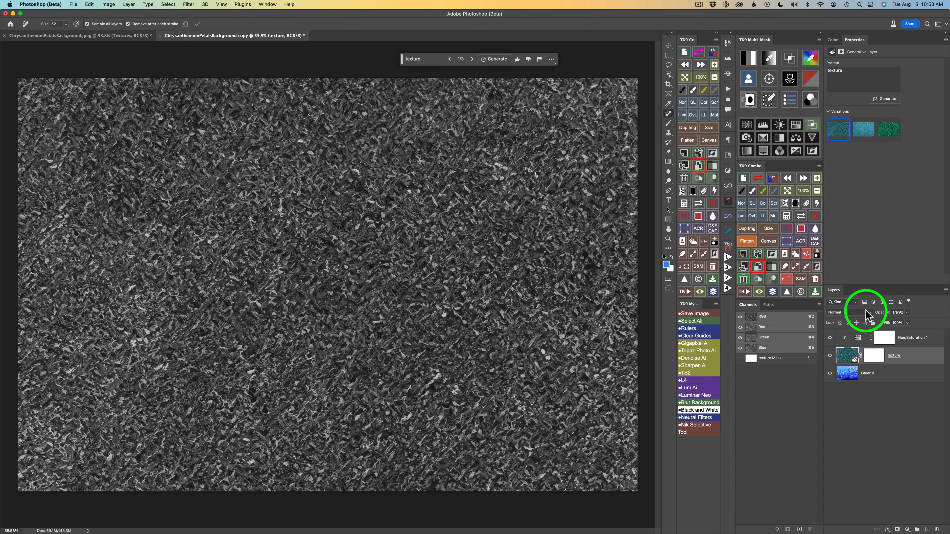
left_click(871, 312)
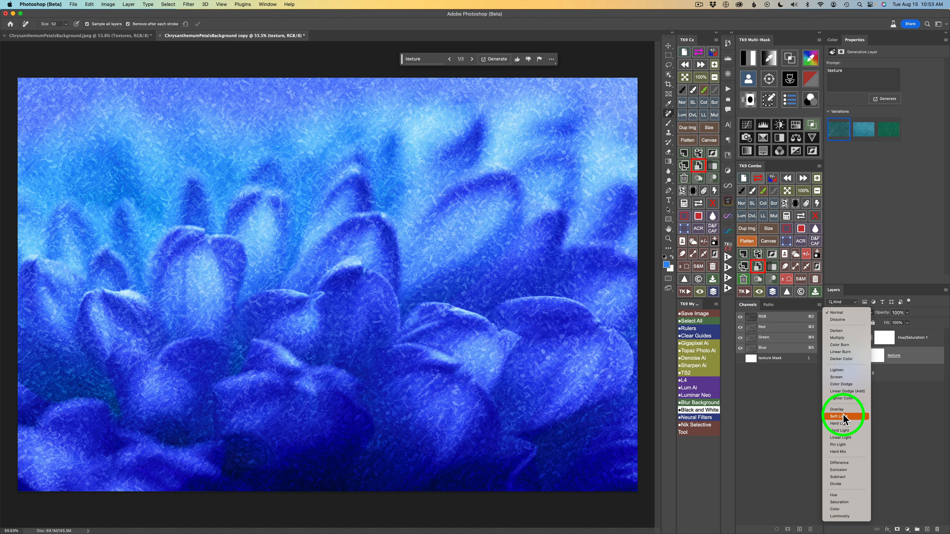
left_click(843, 417)
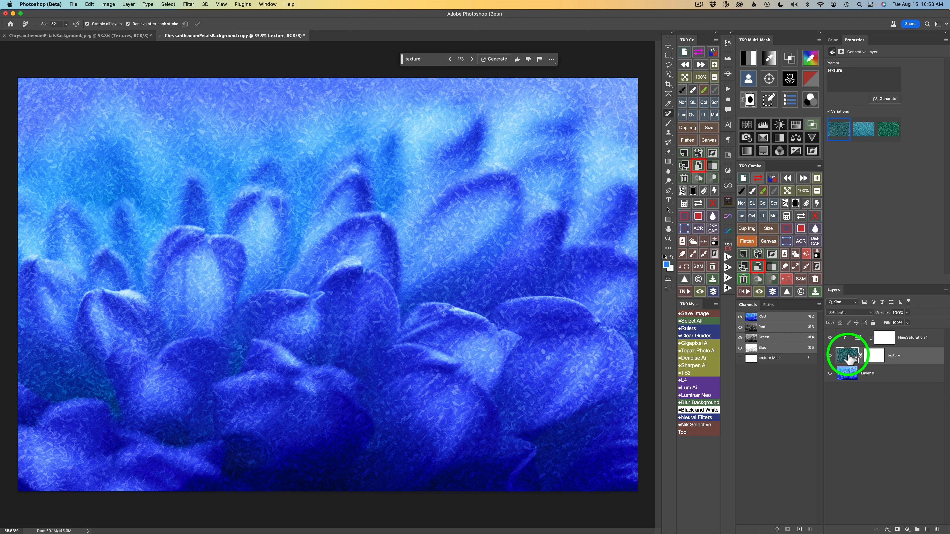
Step: Preview the second and third texture variations over the flower, and generate more variations from the same "texture" prompt
mouse_move(842, 136)
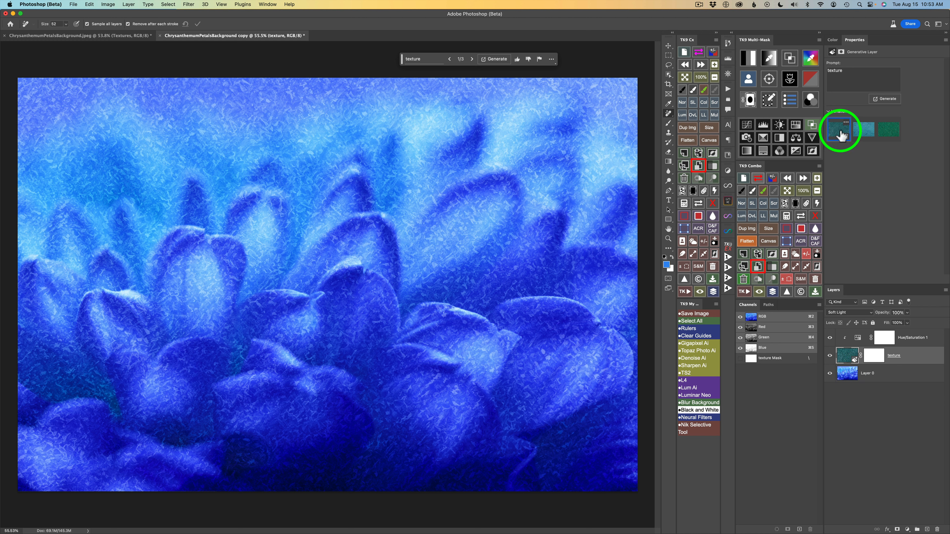
left_click(472, 59)
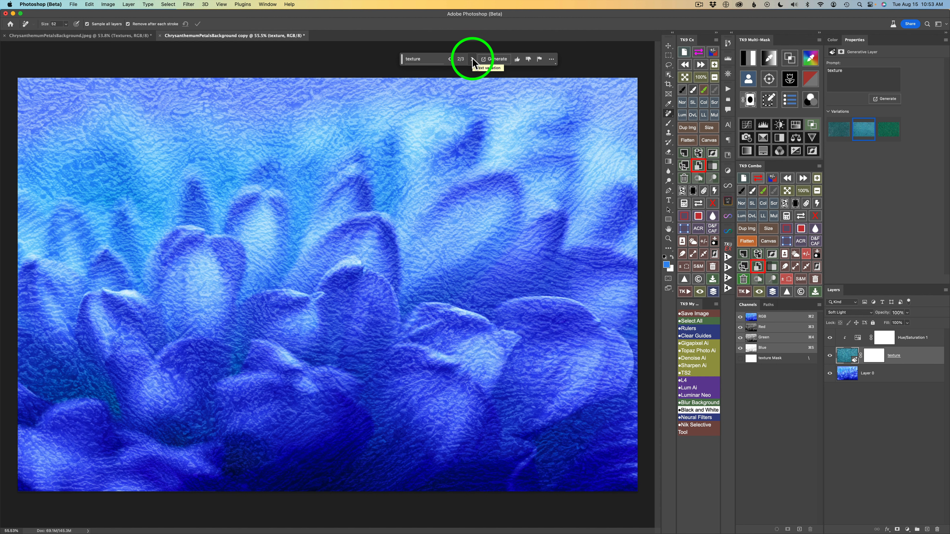
left_click(472, 59)
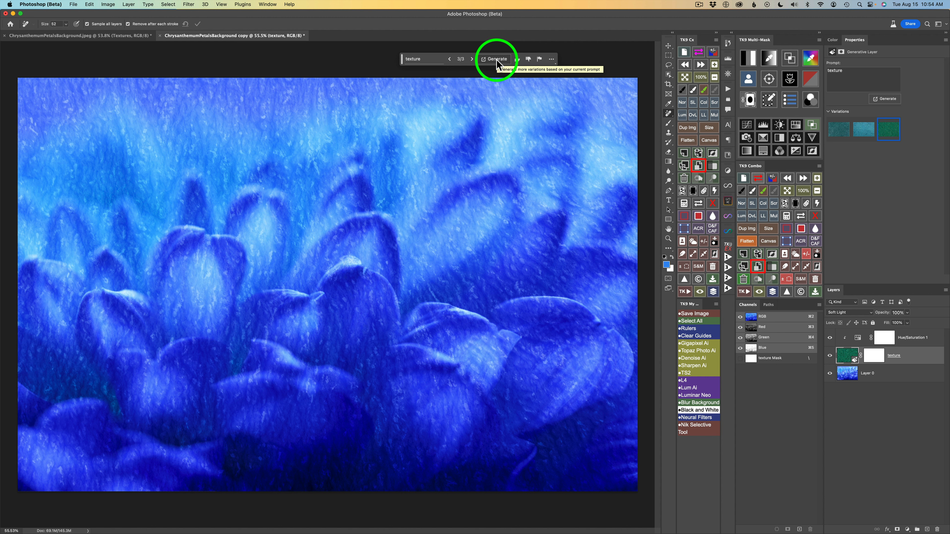
left_click(497, 59)
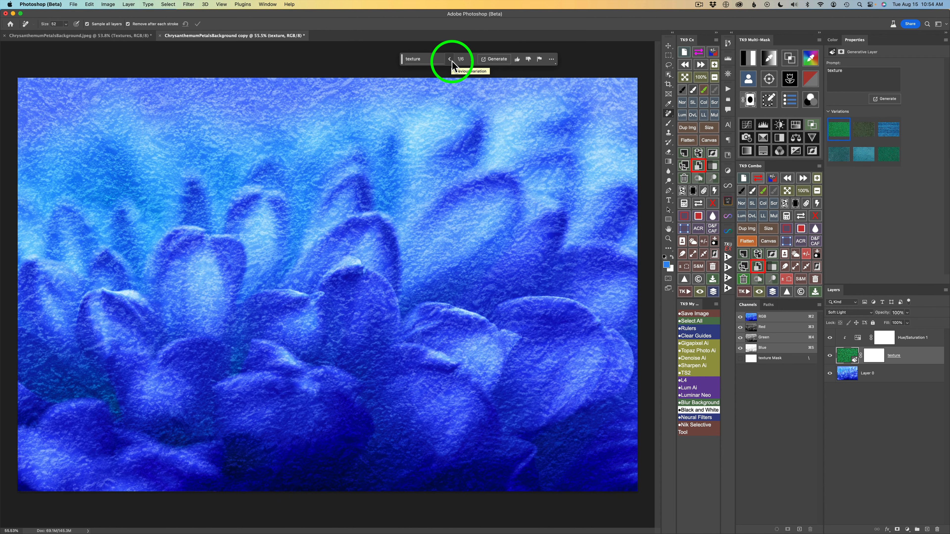
Step: Step through the enlarged set of texture variations and settle on the sixth one
left_click(473, 58)
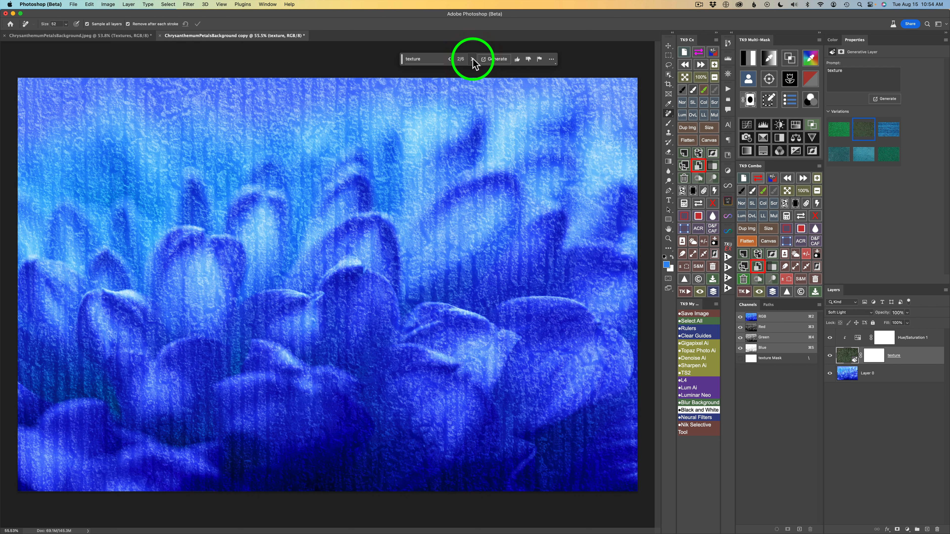
left_click(473, 59)
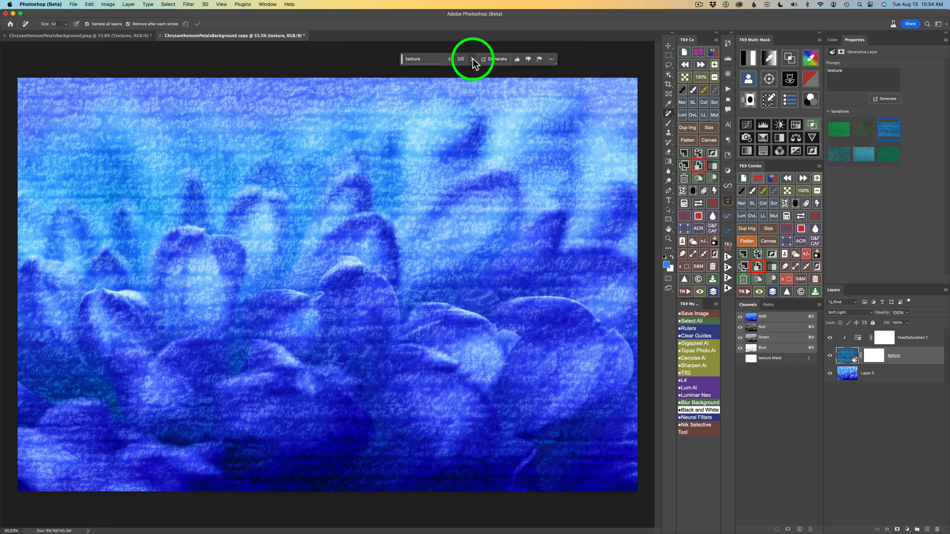
left_click(473, 58)
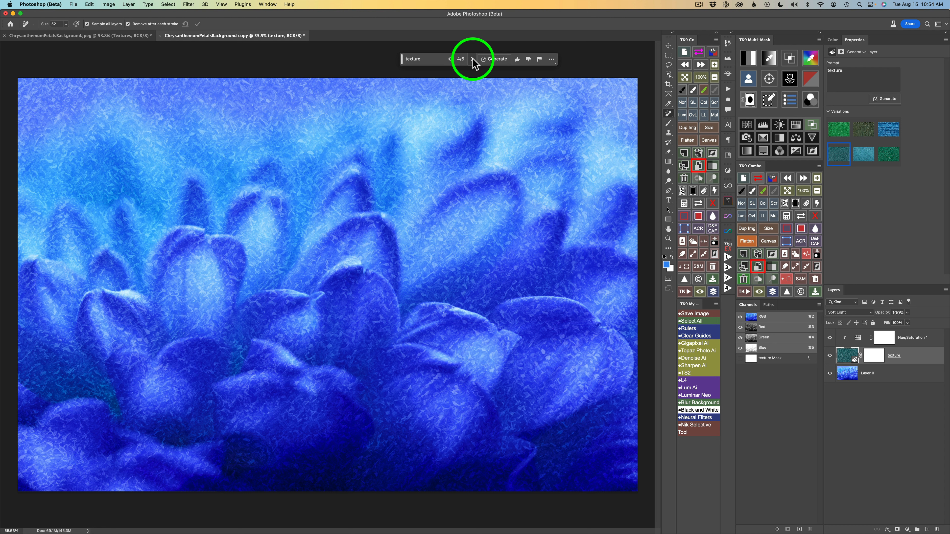
left_click(473, 58)
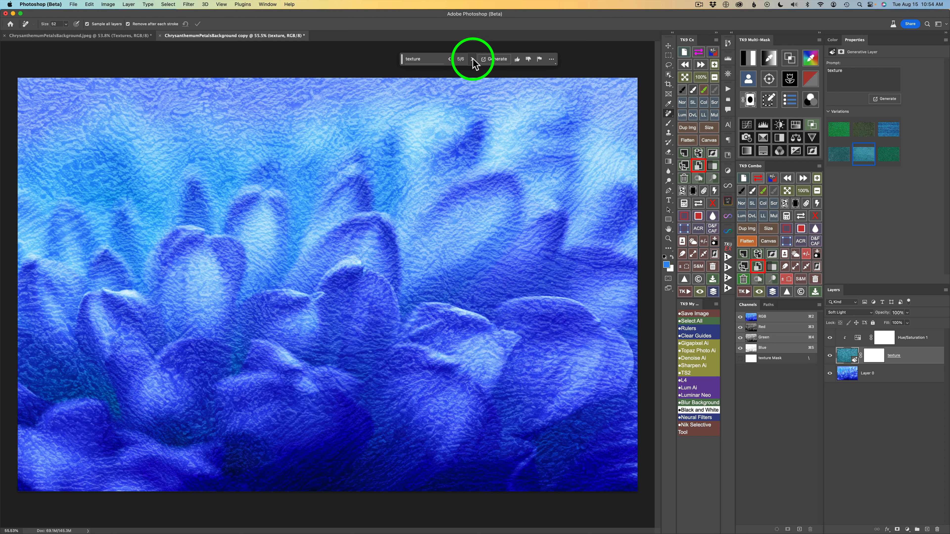
left_click(473, 58)
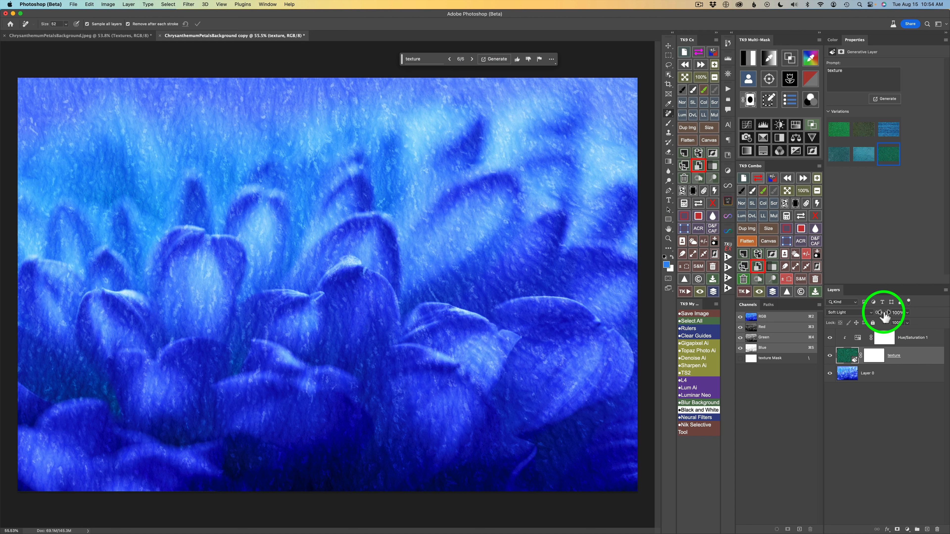
Step: Try the texture layer at 39% opacity, comparing it with the untextured flower, and return the opacity to 100%
left_click_drag(884, 317, 867, 316)
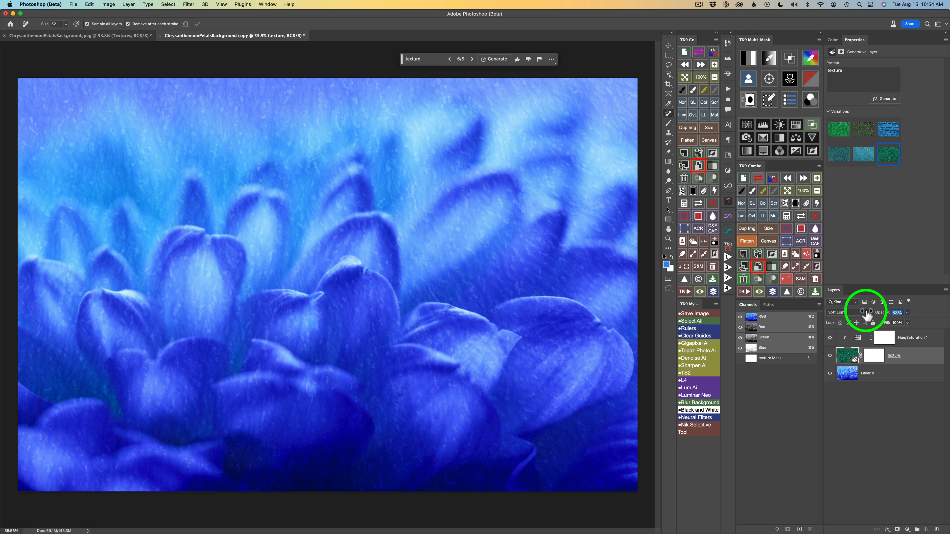
left_click_drag(867, 316, 929, 332)
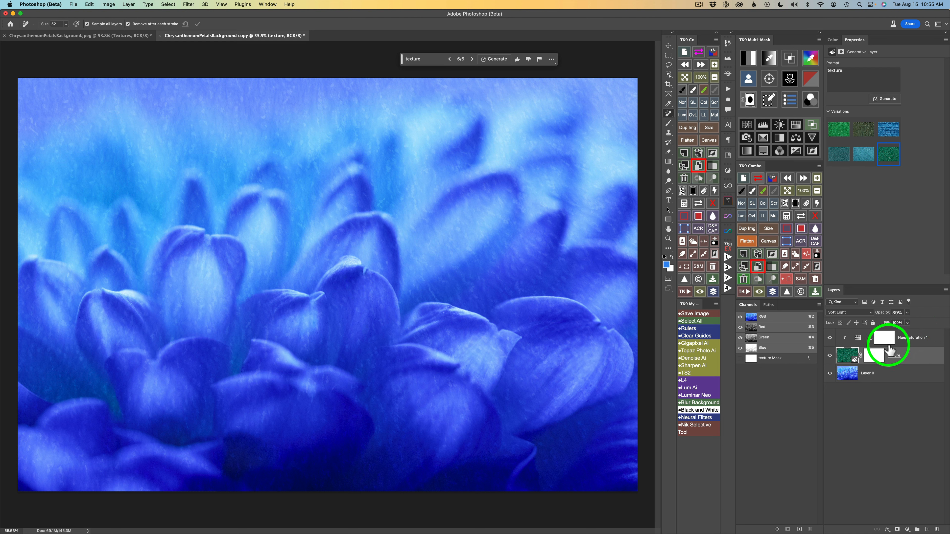
left_click(830, 374, "alt")
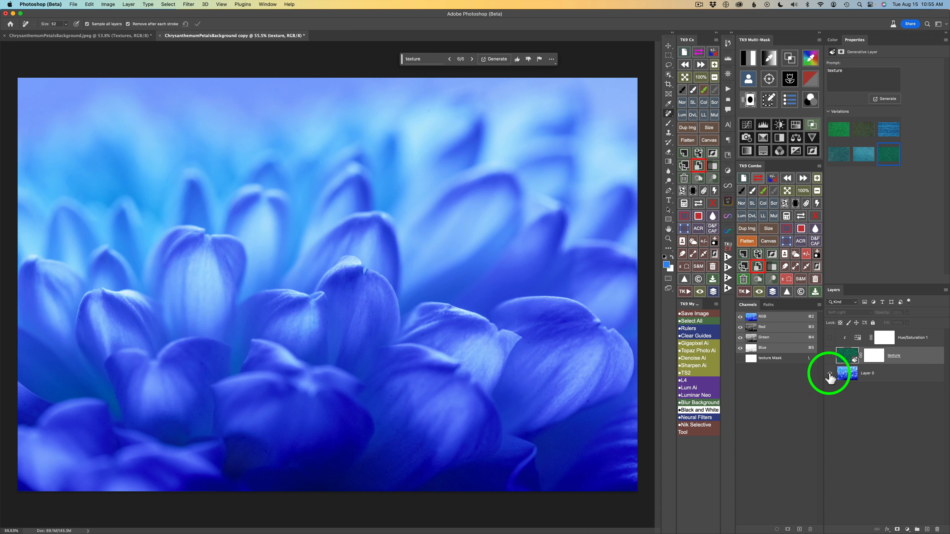
left_click(830, 375, "alt")
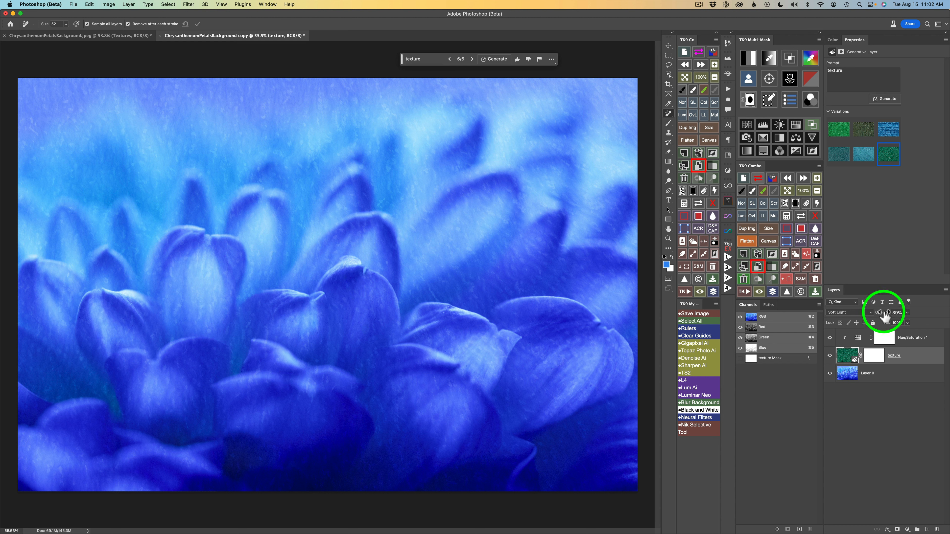
left_click_drag(883, 316, 933, 313)
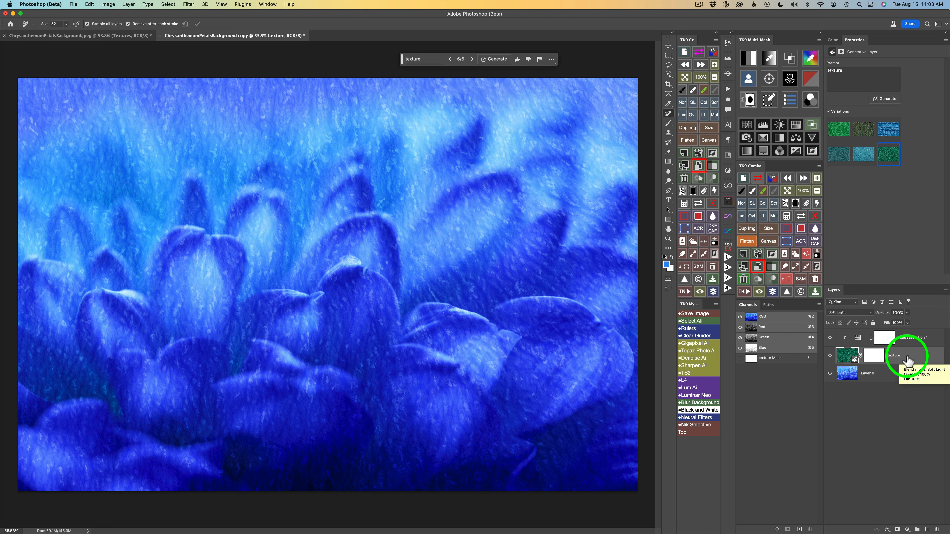
Step: In the texture layer's blending options, split the Underlying Layer black Blend If slider to 0 / 43
double_click(927, 360)
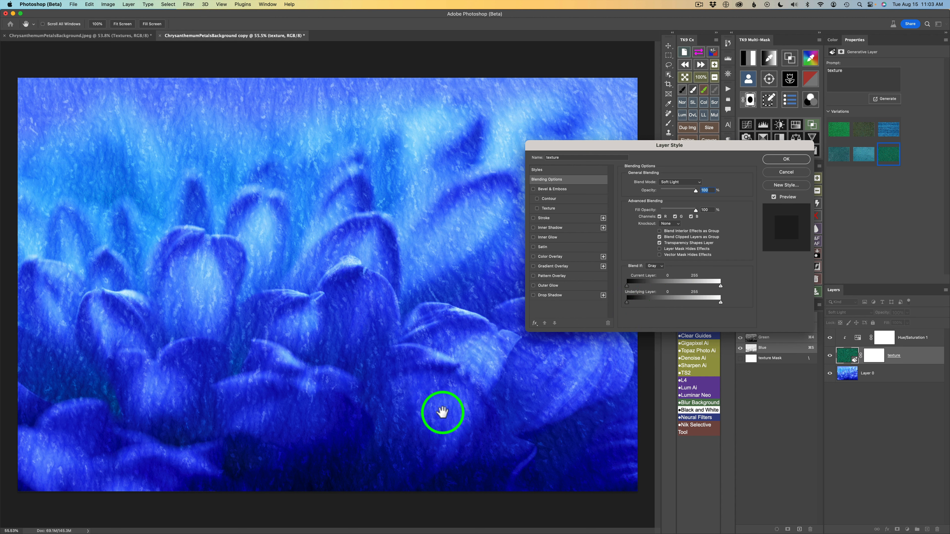
mouse_move(627, 303)
left_mouse_down()
mouse_move(669, 303)
mouse_move(627, 303)
left_mouse_up()
left_click(623, 302)
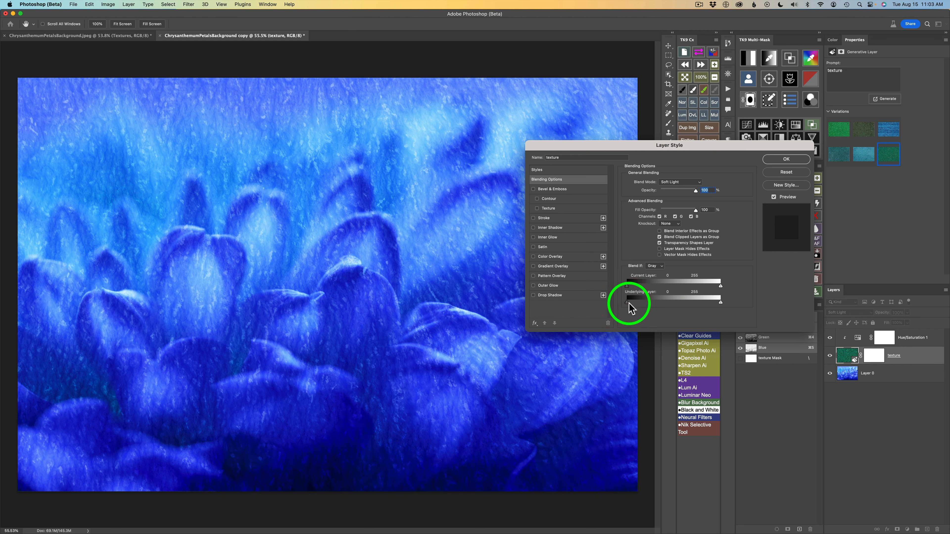
mouse_move(628, 304)
left_mouse_down()
mouse_move(677, 304)
mouse_move(641, 306)
left_mouse_up()
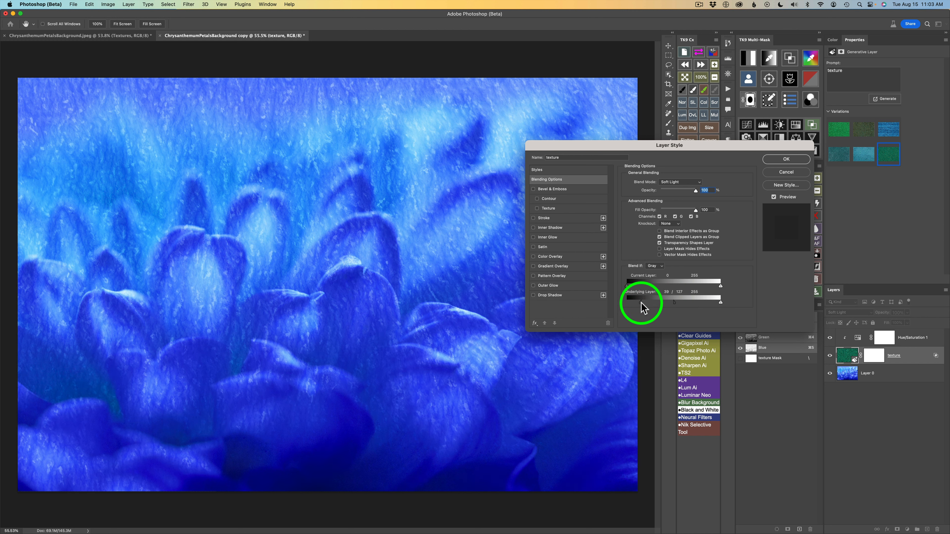
left_click_drag(675, 304, 636, 303)
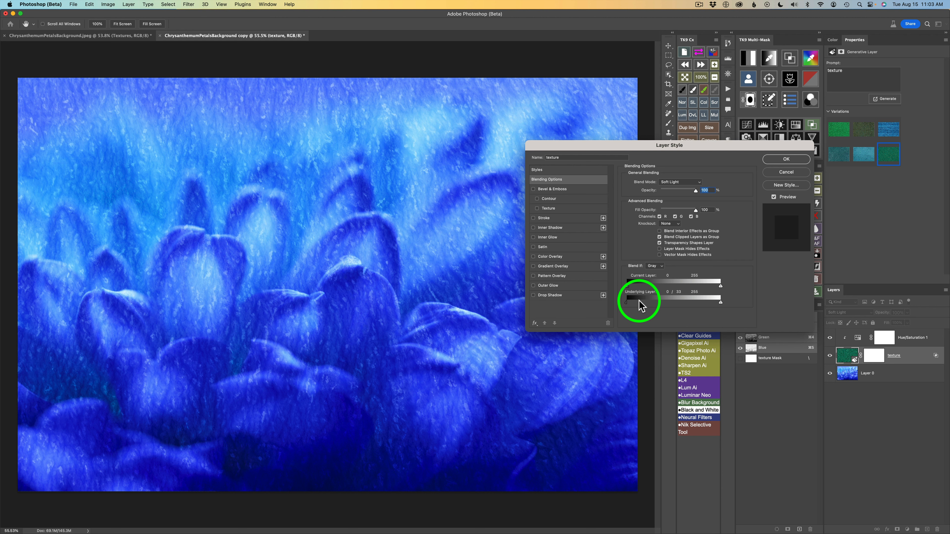
left_click_drag(642, 301, 641, 301)
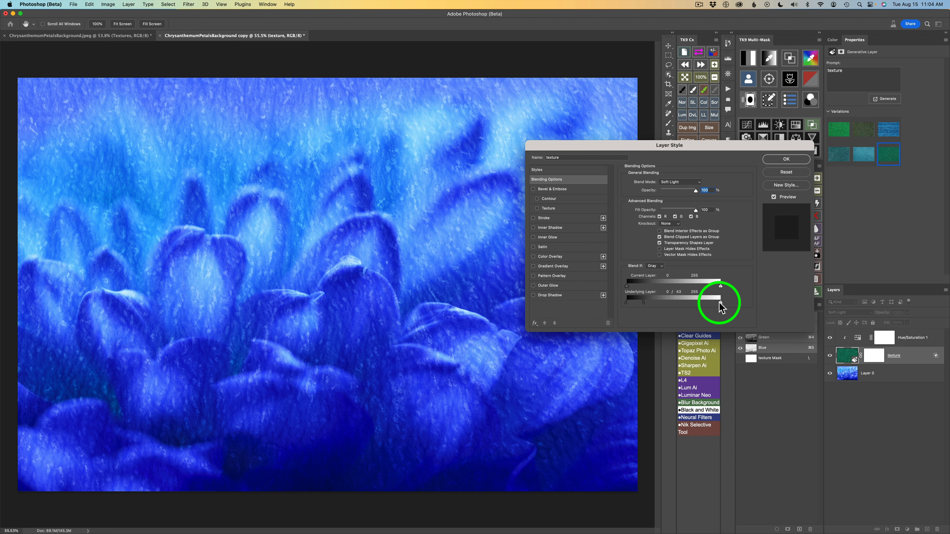
Step: Split the texture layer's Underlying Layer white Blend If slider to 103 / 223, and lower the layer's opacity to 87%
left_click_drag(720, 302, 679, 302)
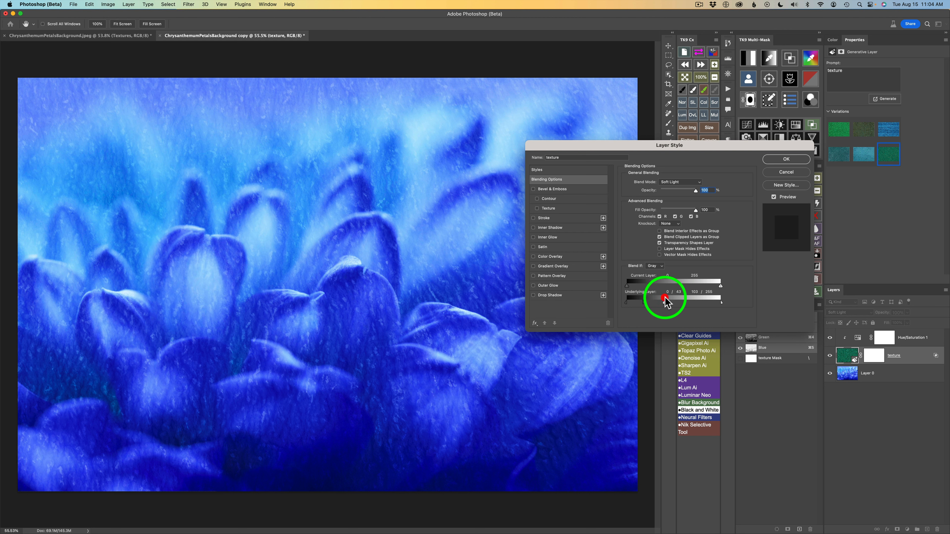
left_click_drag(664, 297, 664, 297)
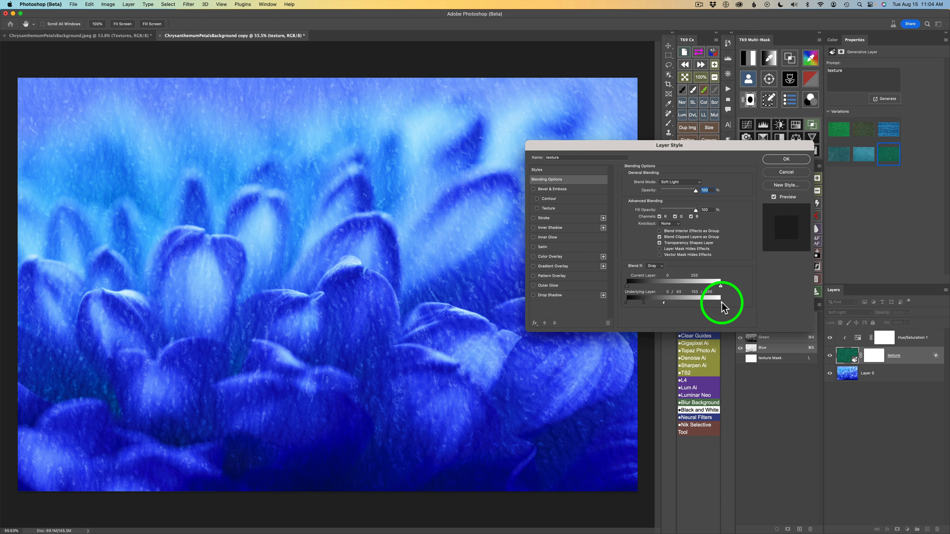
left_click_drag(721, 302, 710, 302)
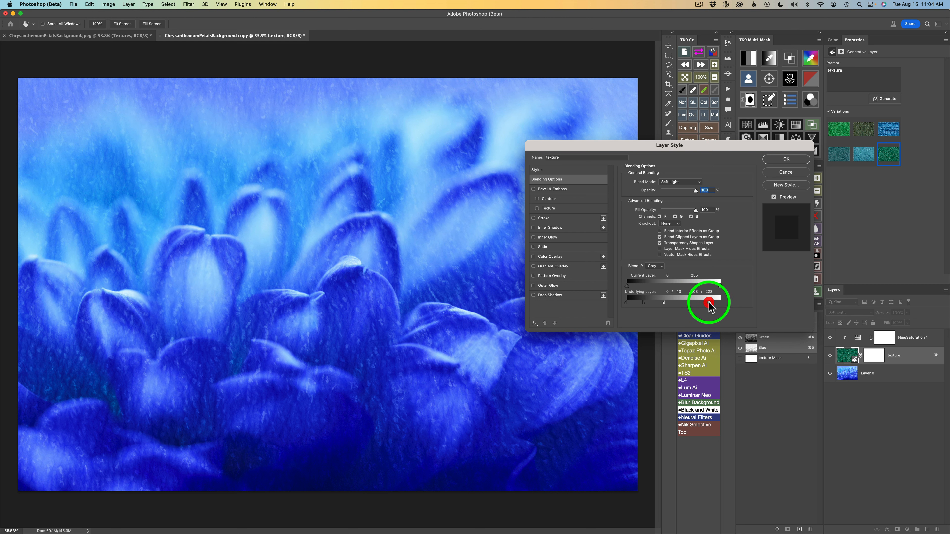
left_click(800, 159)
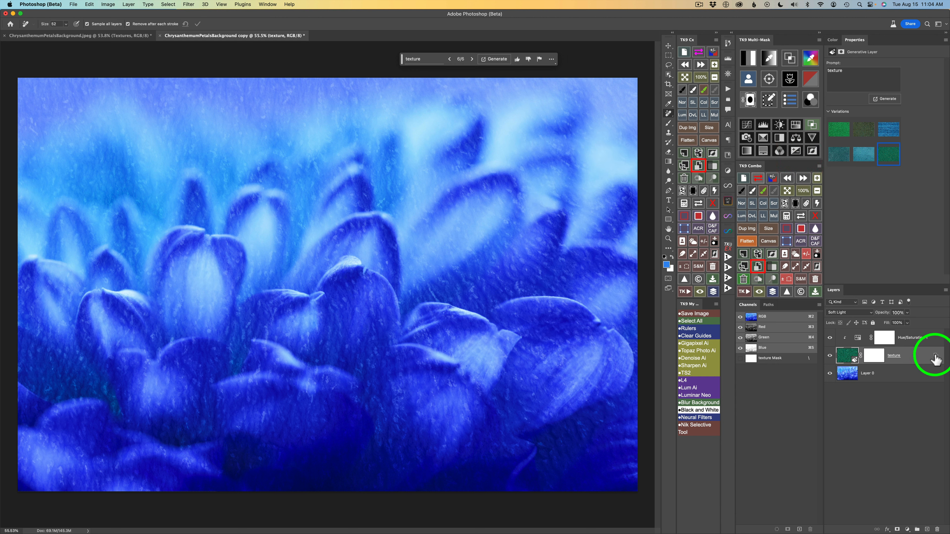
mouse_move(936, 359)
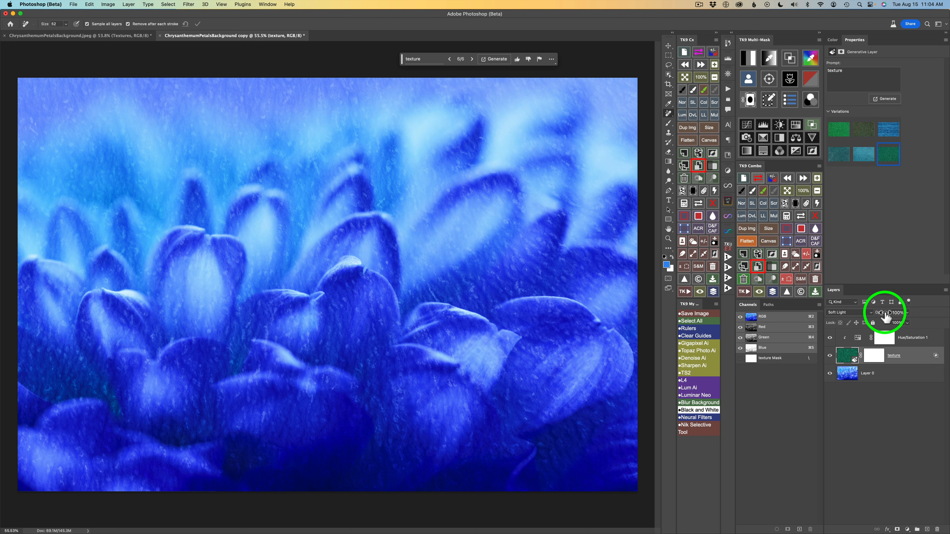
mouse_move(886, 317)
left_mouse_down()
mouse_move(869, 317)
mouse_move(879, 317)
left_mouse_up()
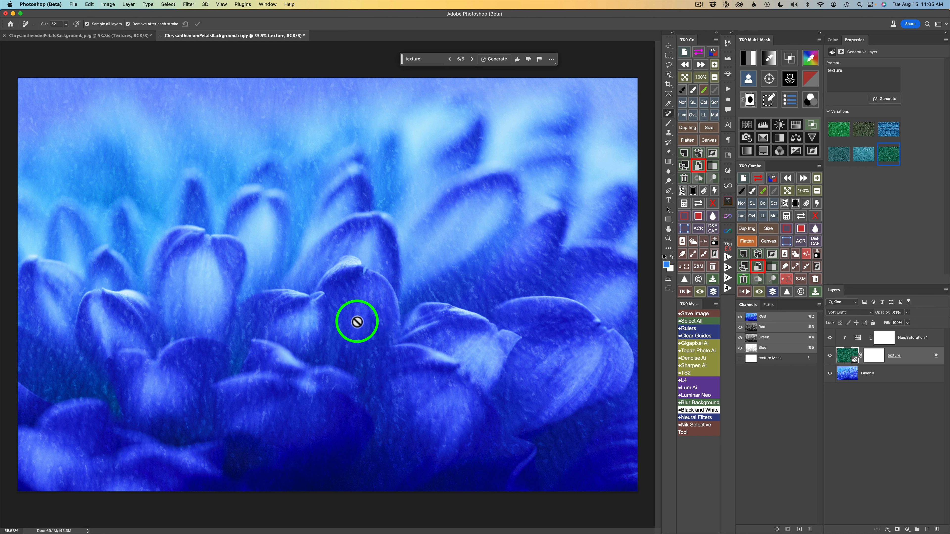
Step: Paint black at 40% brush opacity on the texture layer's mask over the foreground petals, and switch the brush to white at 20%
left_click(873, 356)
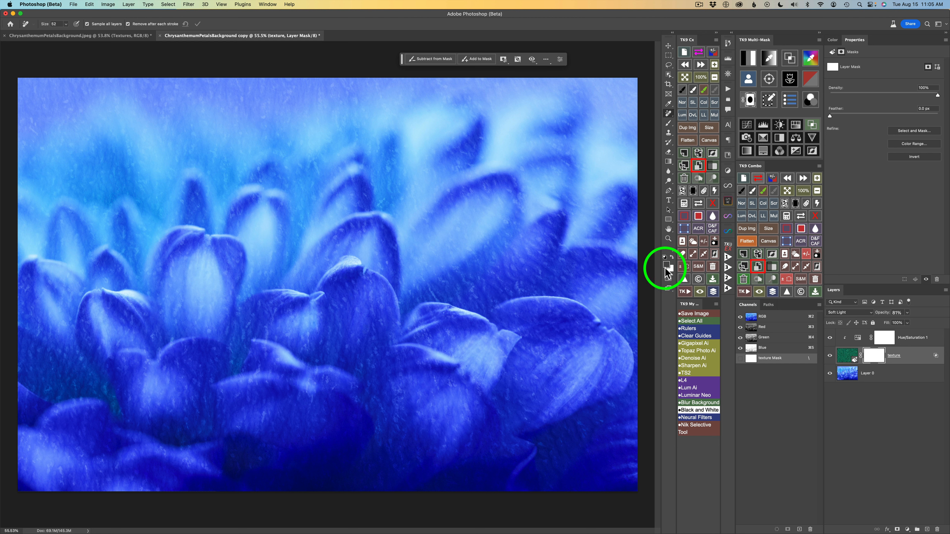
key("x")
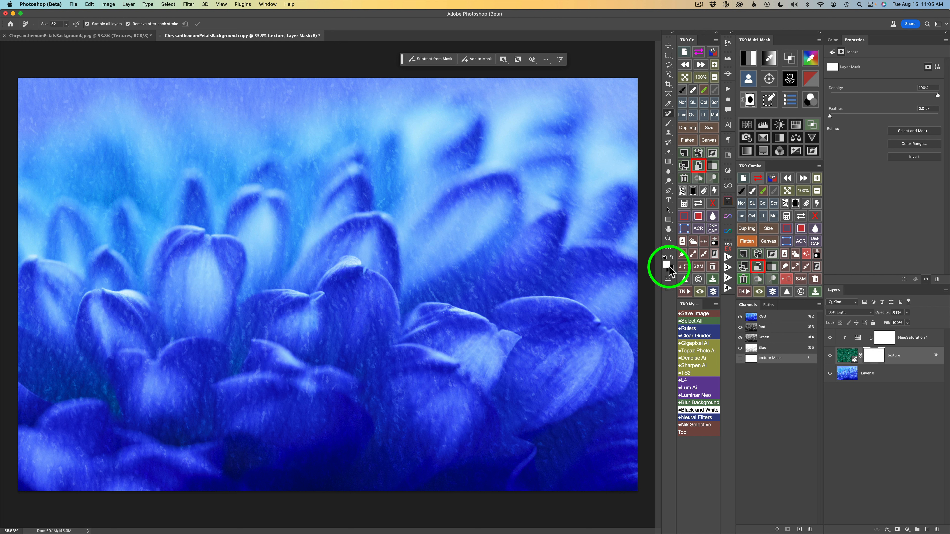
key("x")
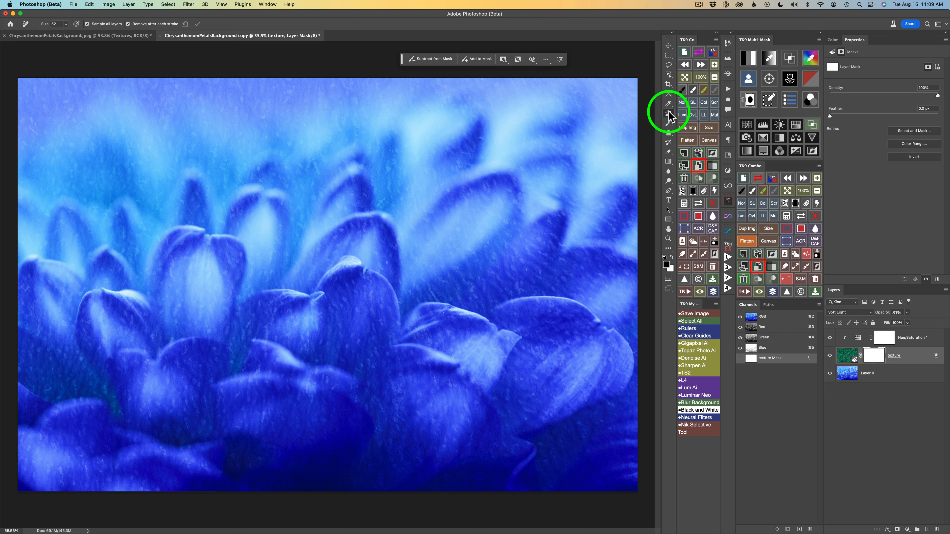
left_click(669, 123)
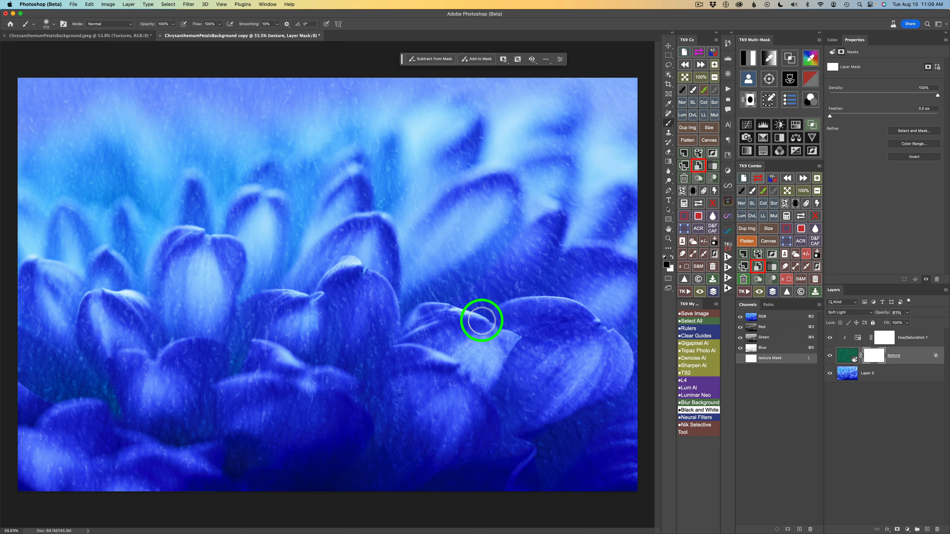
key("4")
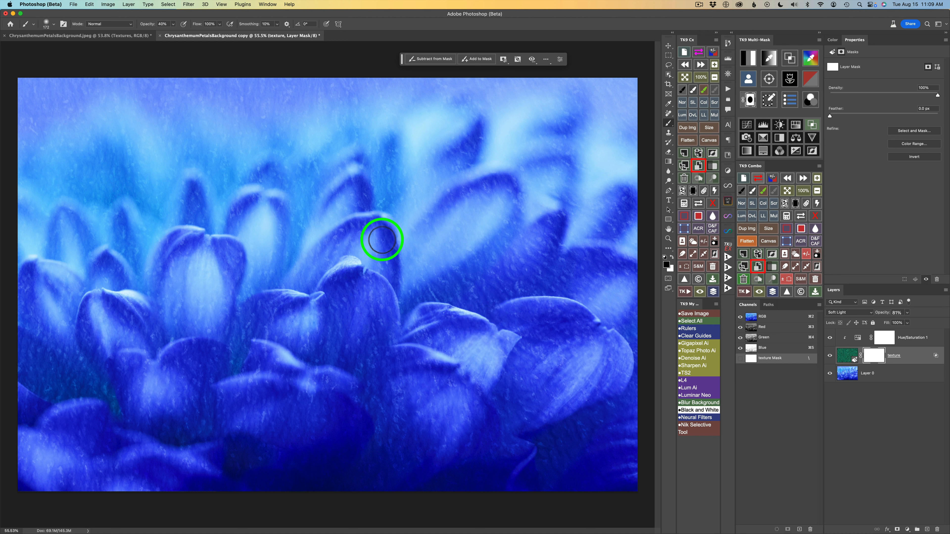
mouse_move(364, 325)
left_mouse_down()
mouse_move(412, 326)
mouse_move(295, 319)
mouse_move(257, 335)
mouse_move(343, 309)
mouse_move(362, 362)
mouse_move(384, 389)
mouse_move(445, 414)
mouse_move(368, 425)
mouse_move(263, 380)
mouse_move(246, 404)
mouse_move(268, 320)
mouse_move(279, 313)
mouse_move(244, 332)
mouse_move(202, 273)
mouse_move(203, 313)
mouse_move(293, 373)
mouse_move(307, 354)
mouse_move(299, 343)
mouse_move(276, 388)
mouse_move(285, 426)
mouse_move(276, 459)
mouse_move(286, 432)
mouse_move(451, 392)
mouse_move(476, 381)
mouse_move(468, 364)
mouse_move(477, 379)
mouse_move(541, 361)
mouse_move(555, 338)
mouse_move(544, 342)
mouse_move(570, 354)
mouse_move(563, 369)
mouse_move(588, 363)
mouse_move(508, 400)
mouse_move(505, 436)
mouse_move(428, 398)
left_mouse_up()
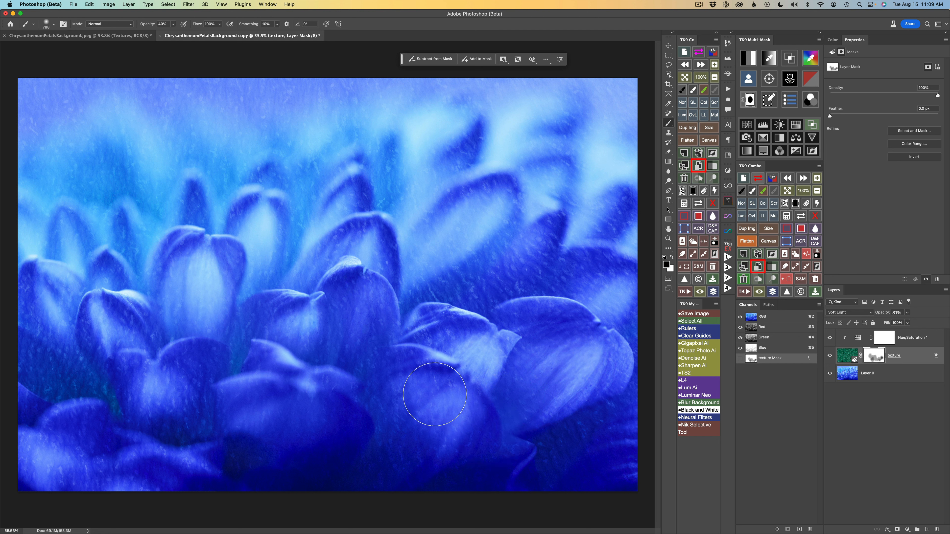
mouse_move(238, 382)
left_mouse_down()
mouse_move(176, 385)
mouse_move(191, 403)
mouse_move(186, 378)
mouse_move(357, 353)
left_mouse_up()
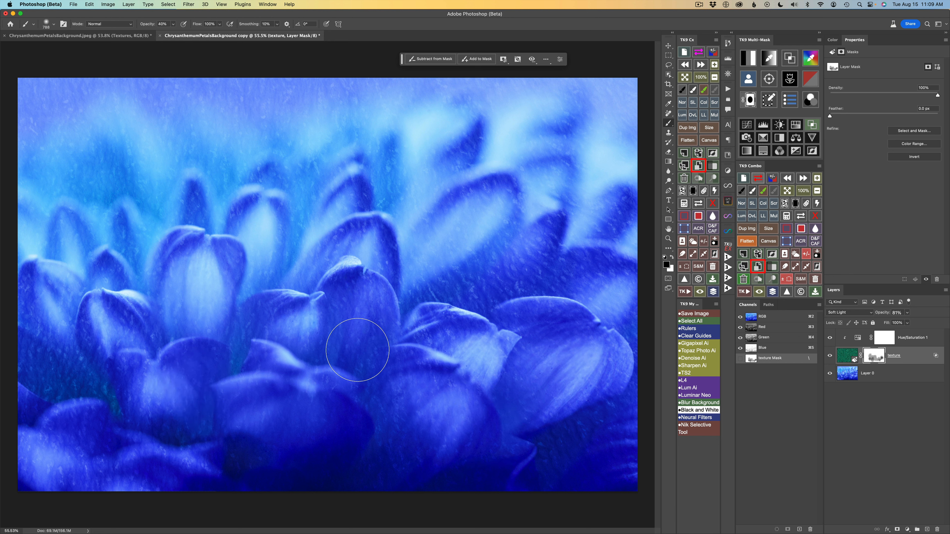
key("x")
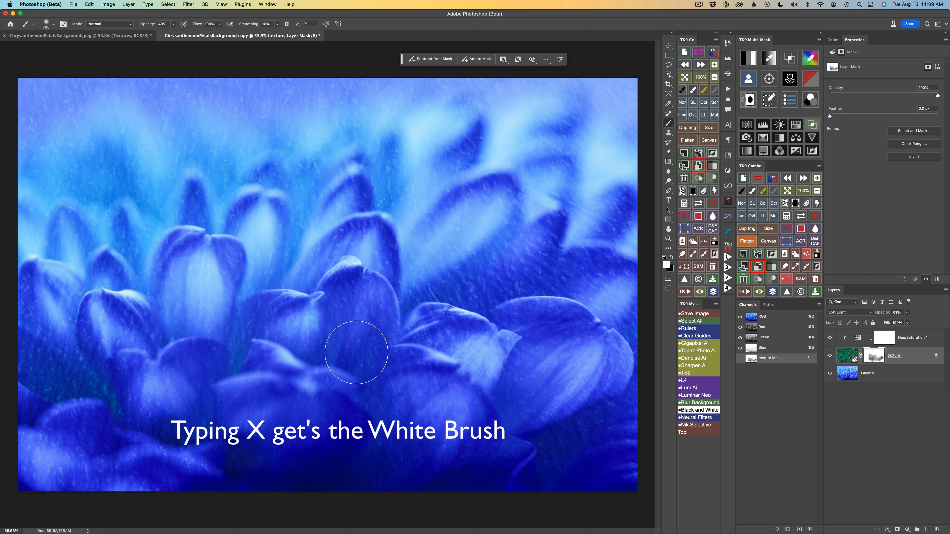
key("2")
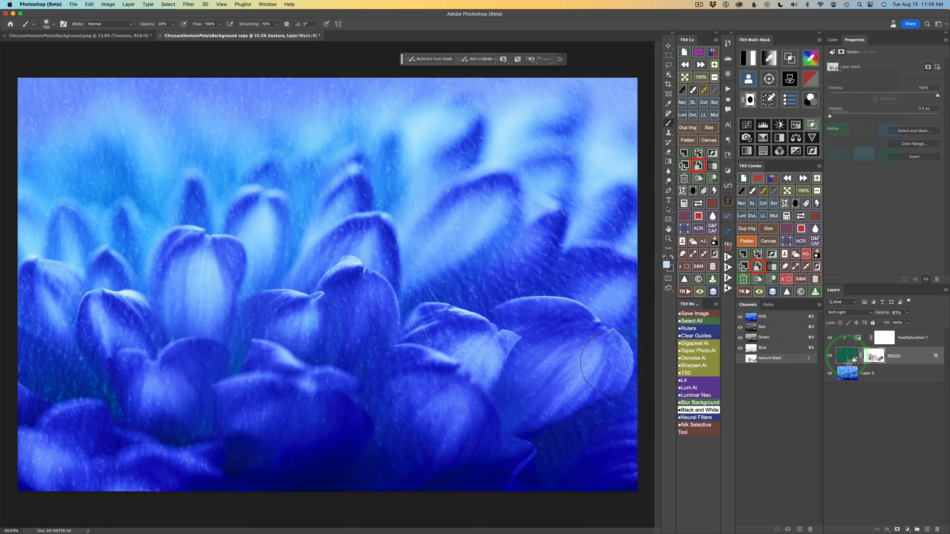
Step: Start a Gaussian Blur on the texture layer's image and preview it at a radius of 1000 pixels
left_click(847, 356)
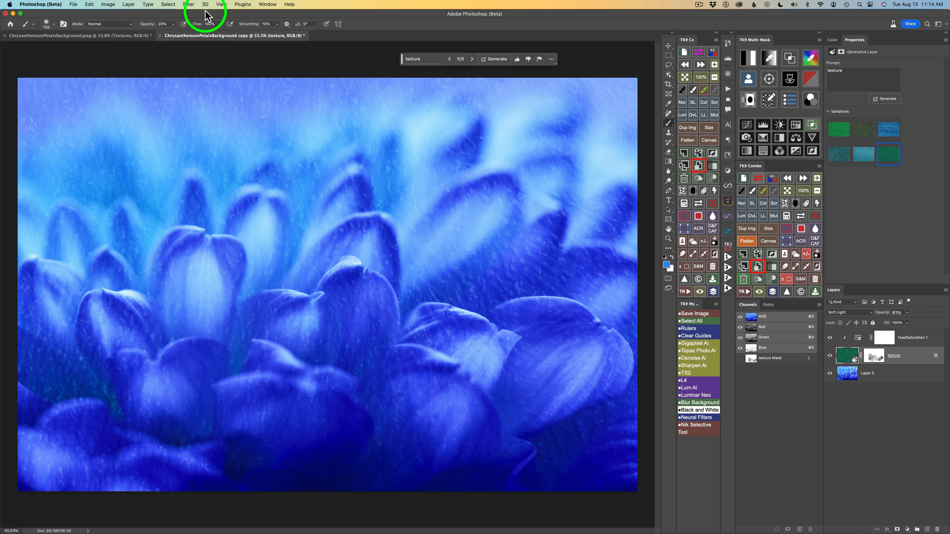
left_click(188, 5)
mouse_move(212, 99)
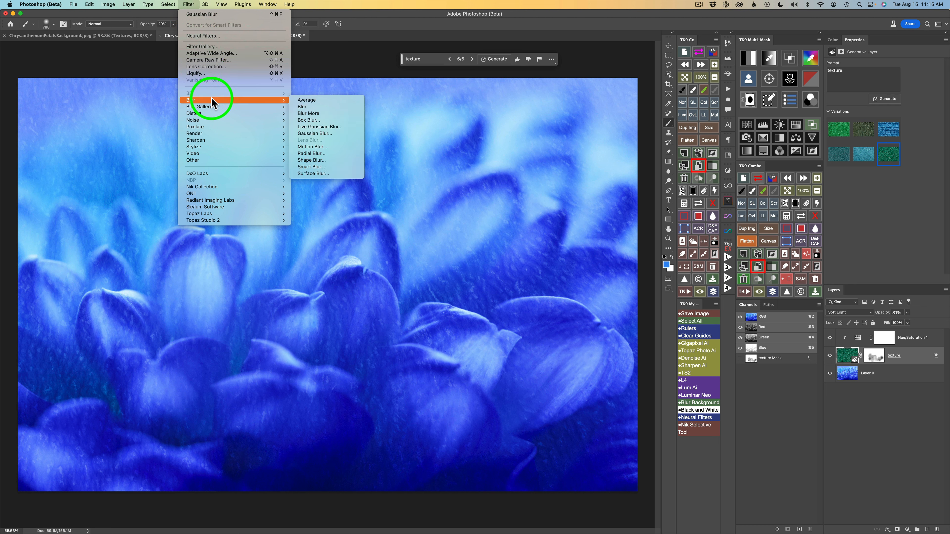
left_click(315, 133)
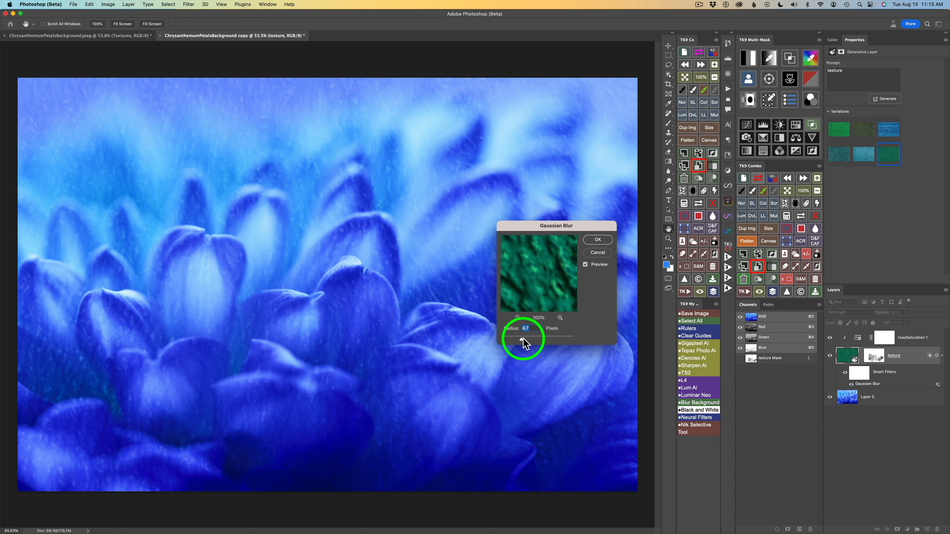
left_click_drag(531, 340, 566, 340)
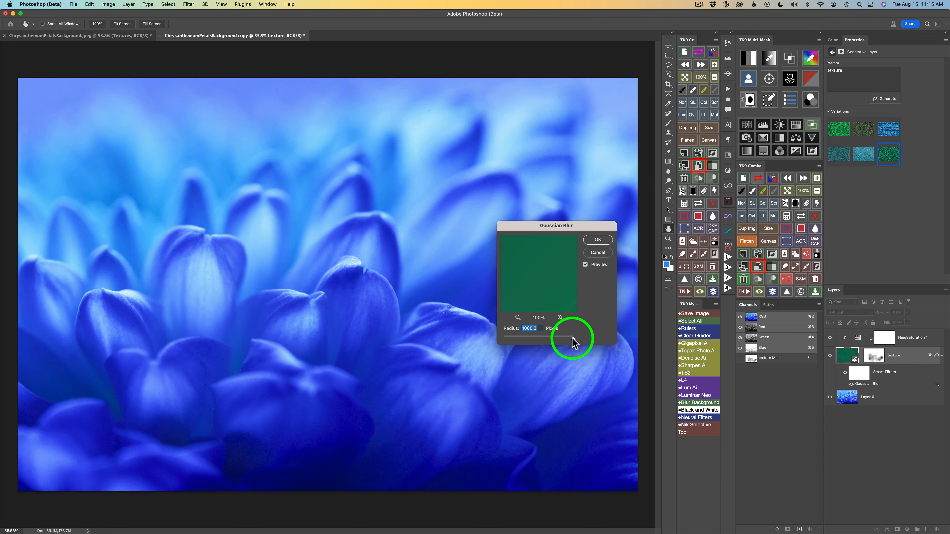
Step: Apply the Gaussian Blur with a radius of 2.5 pixels, and reopen the smart filter's settings without changing them
left_click_drag(573, 338, 526, 337)
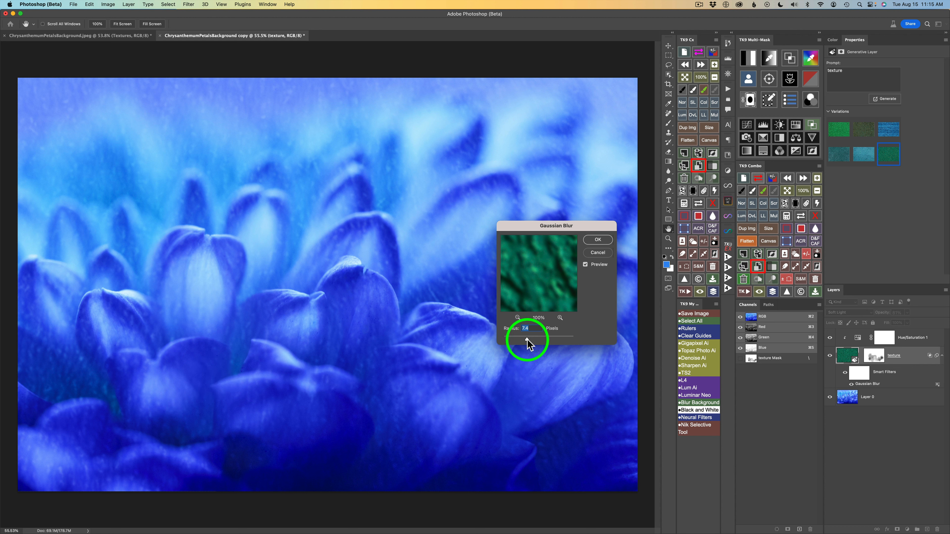
left_click_drag(527, 339, 503, 340)
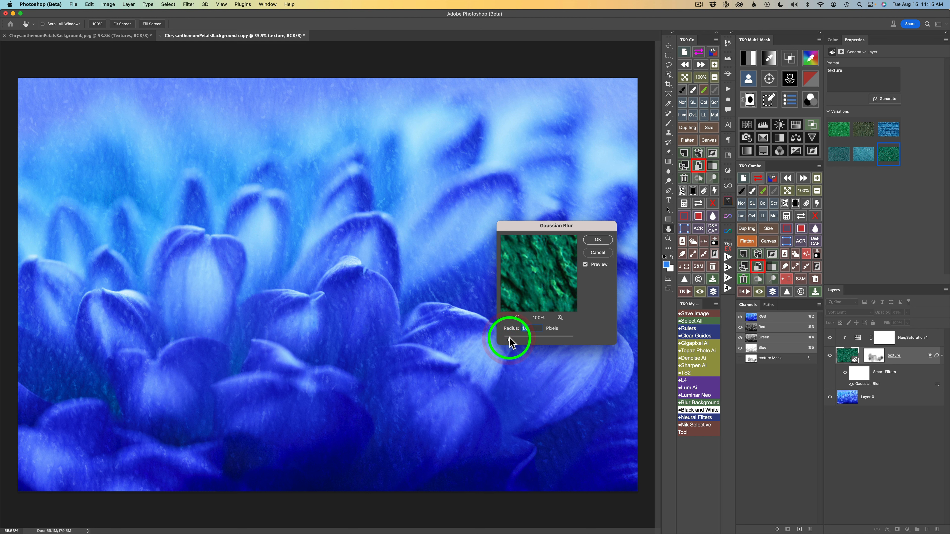
left_click(509, 337)
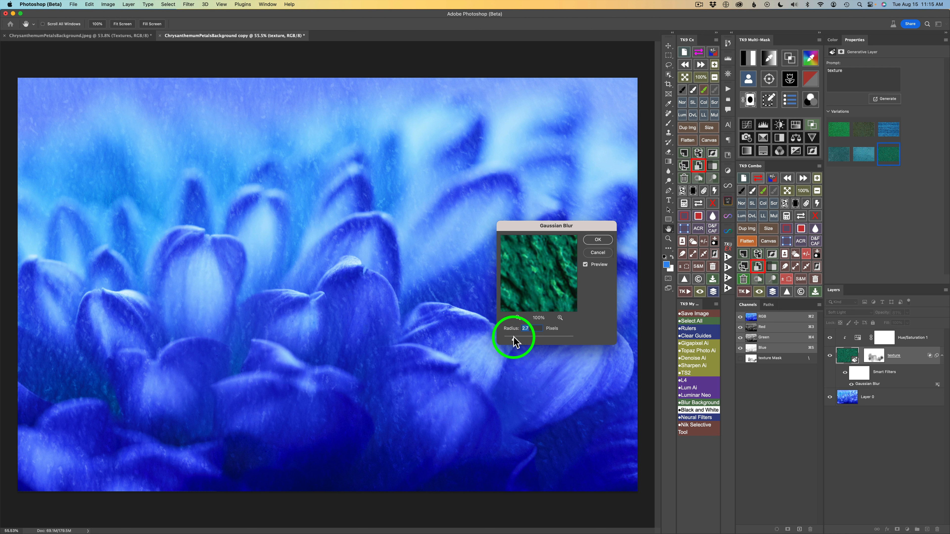
left_click_drag(513, 339, 513, 339)
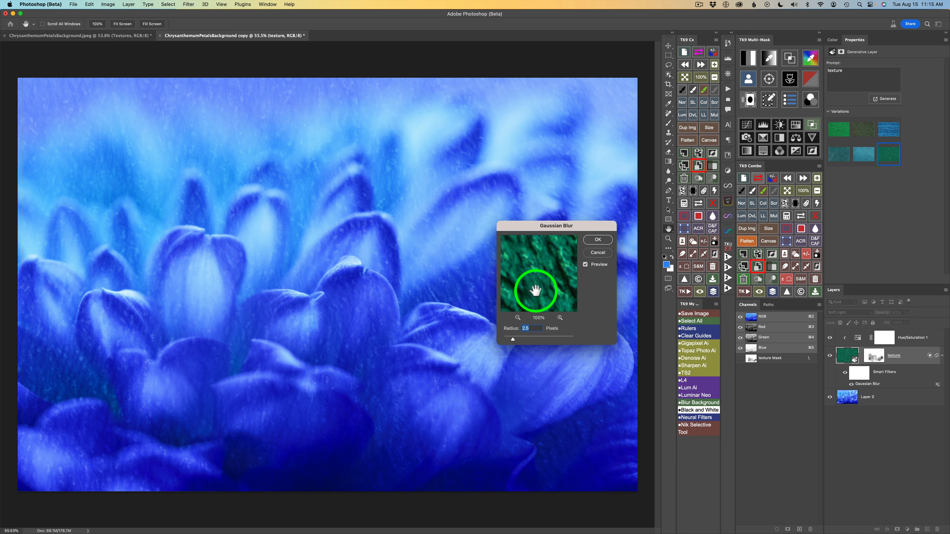
left_click(595, 240)
key("b")
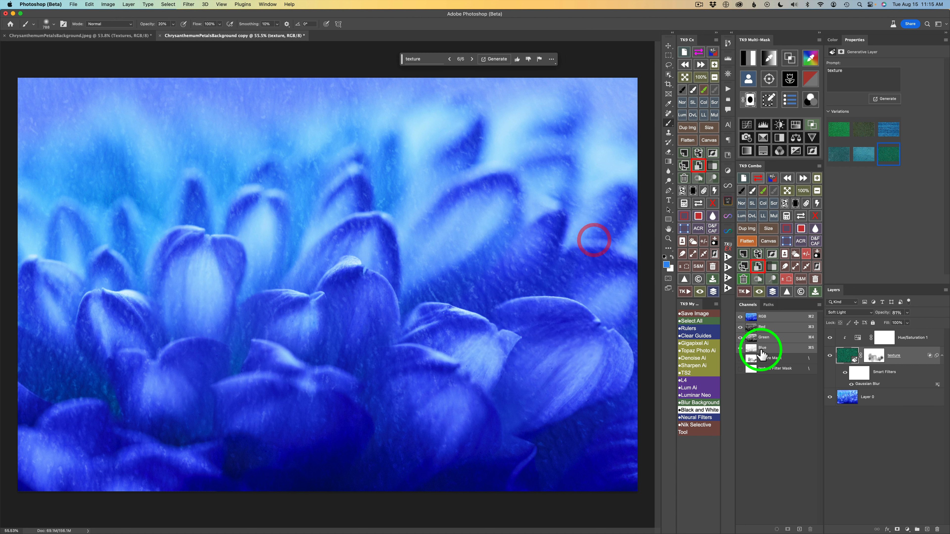
double_click(867, 385)
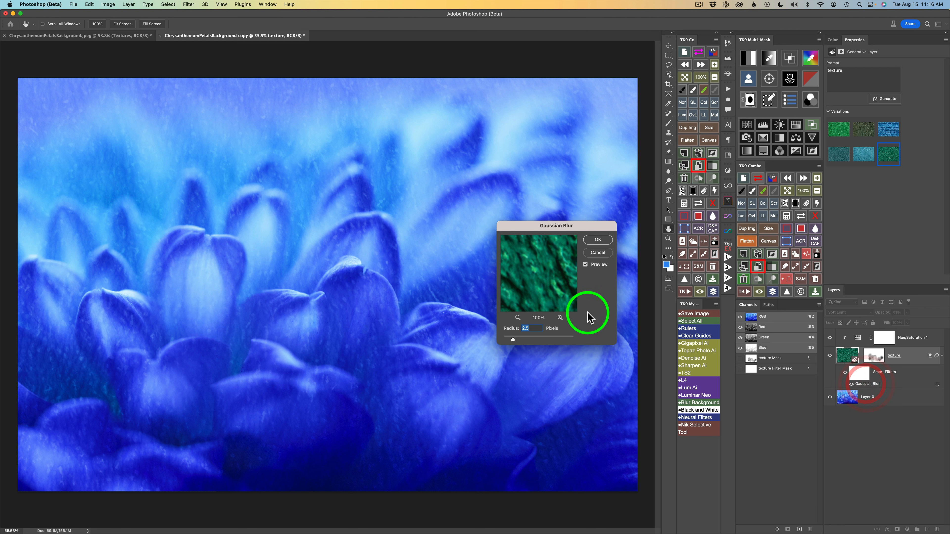
left_click(602, 252)
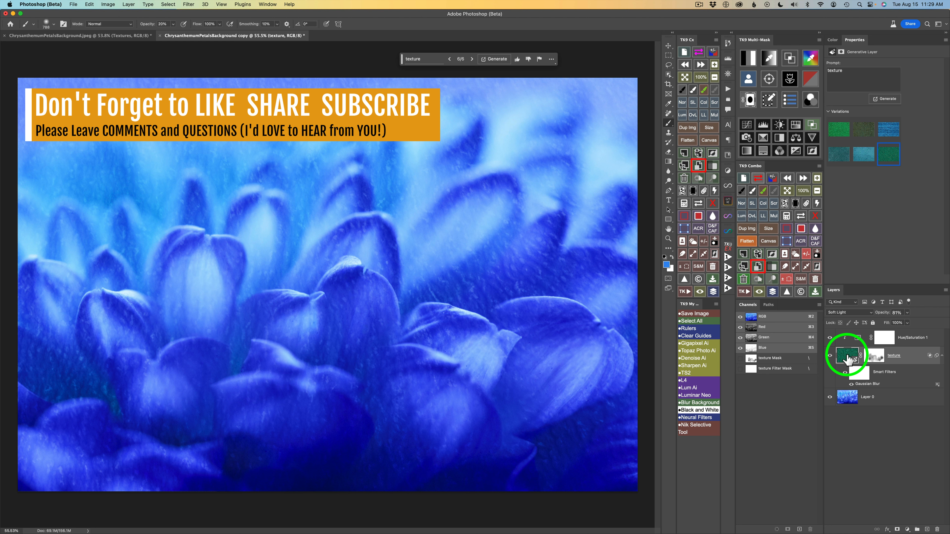
Step: Load Layer 0's outline as a selection, run Generative Fill with the prompt "painterly", and move the new layer above all others
left_click(848, 399)
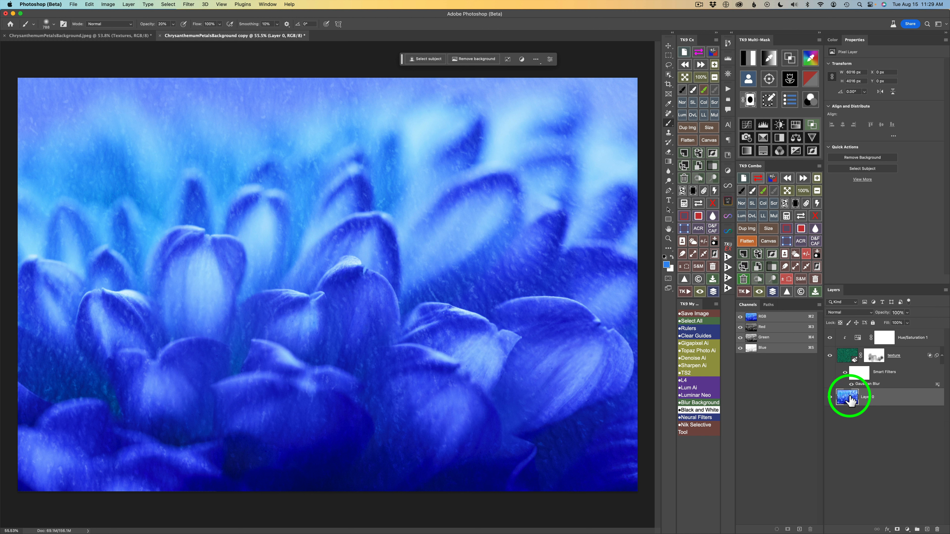
left_click(849, 400, "super")
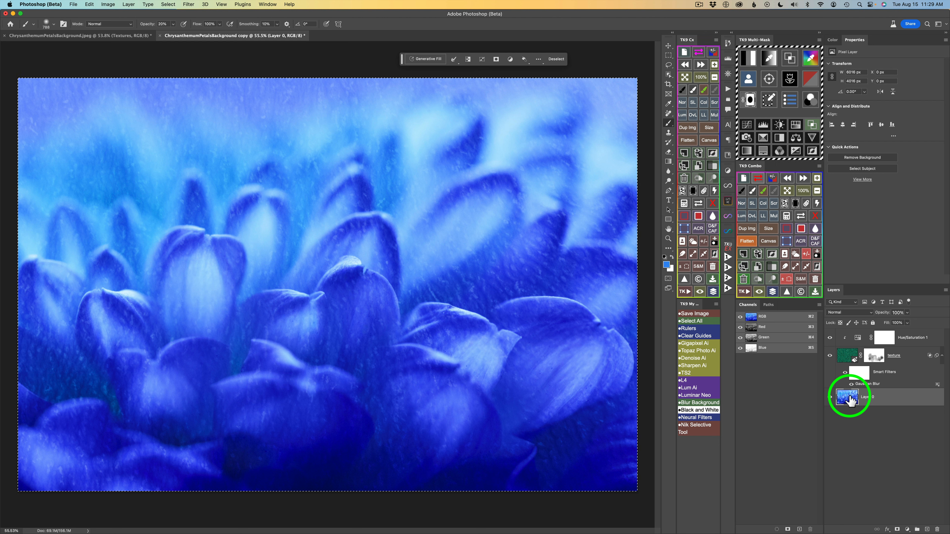
left_click(431, 58)
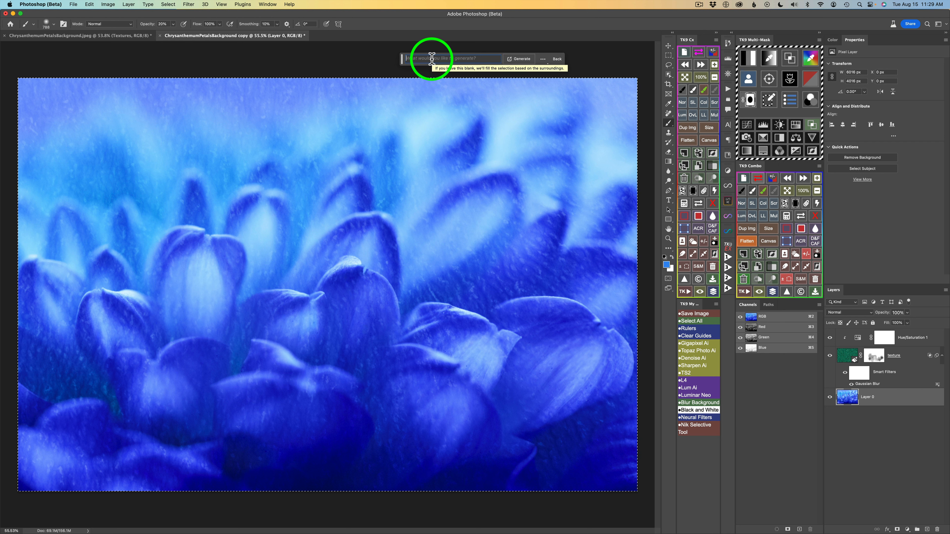
type("painterly")
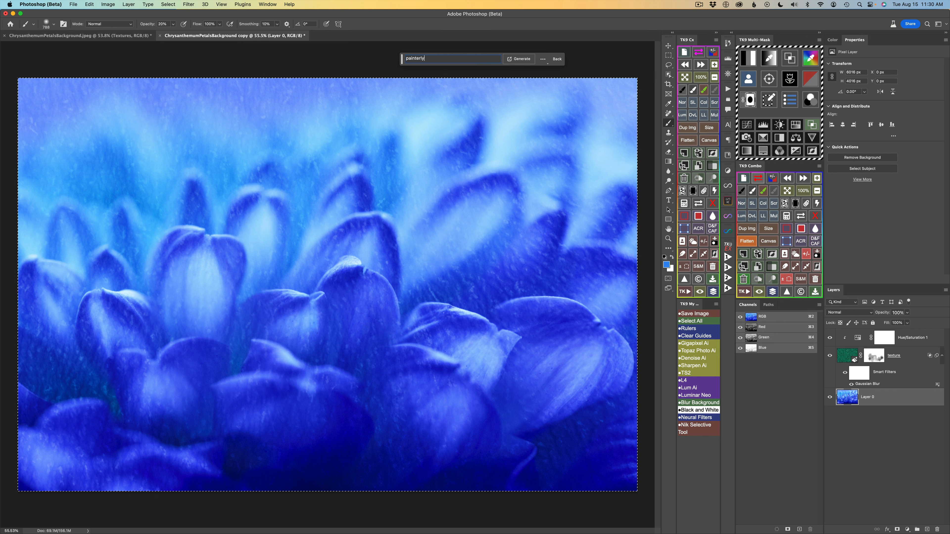
left_click(521, 60)
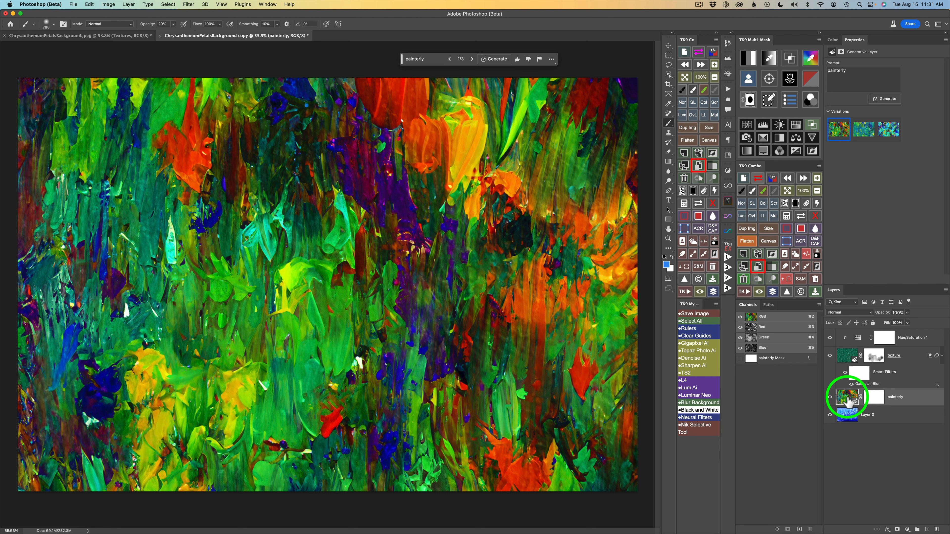
left_click_drag(849, 402, 854, 335)
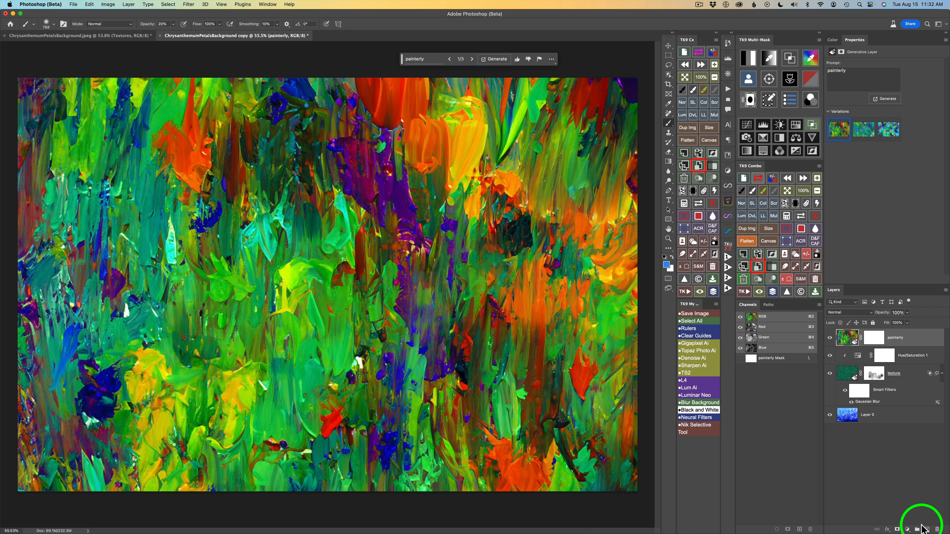
Step: Add a Hue/Saturation adjustment clipped to the painterly layer and set its saturation to -100
left_click(907, 530)
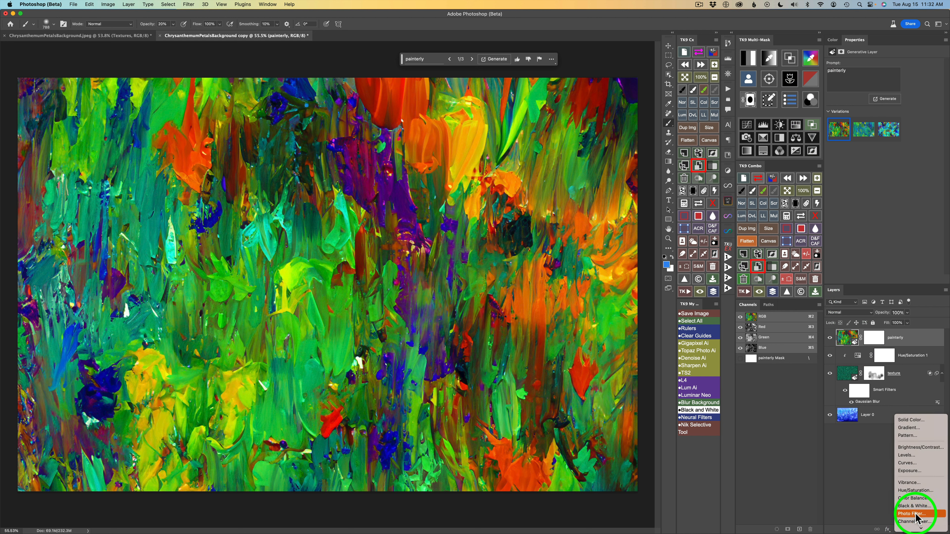
left_click(917, 491)
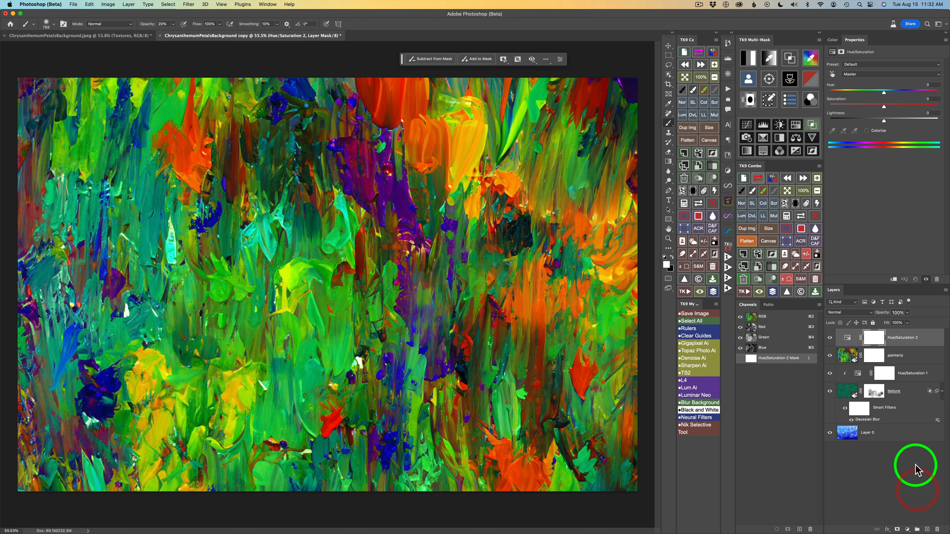
right_click(935, 344)
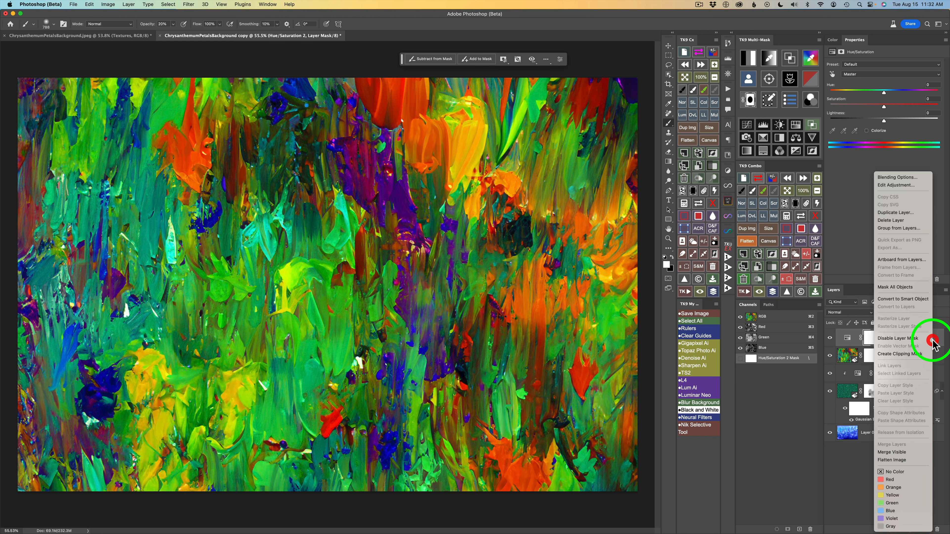
left_click(919, 354)
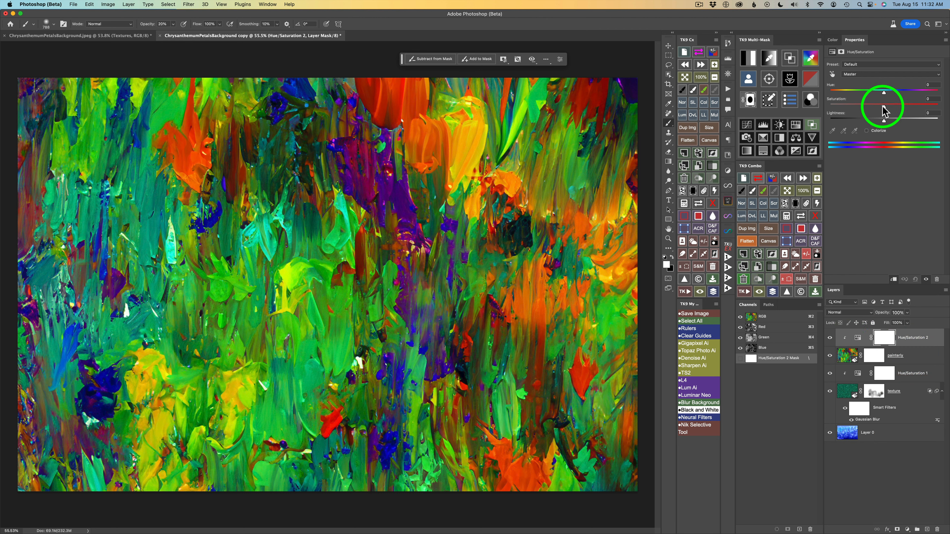
left_click_drag(888, 110, 834, 109)
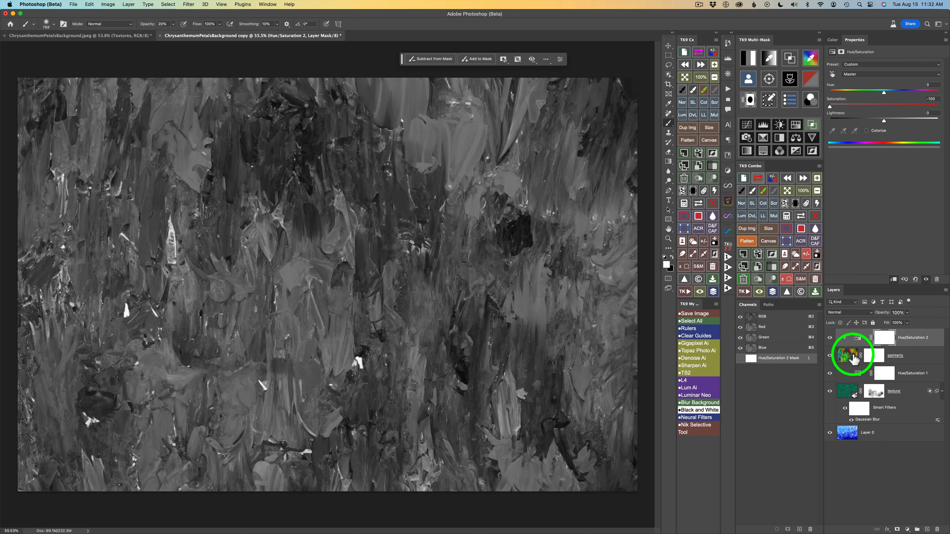
Step: Try the painterly layer at 27% opacity in Normal mode, and return it to 100%
left_click(847, 355)
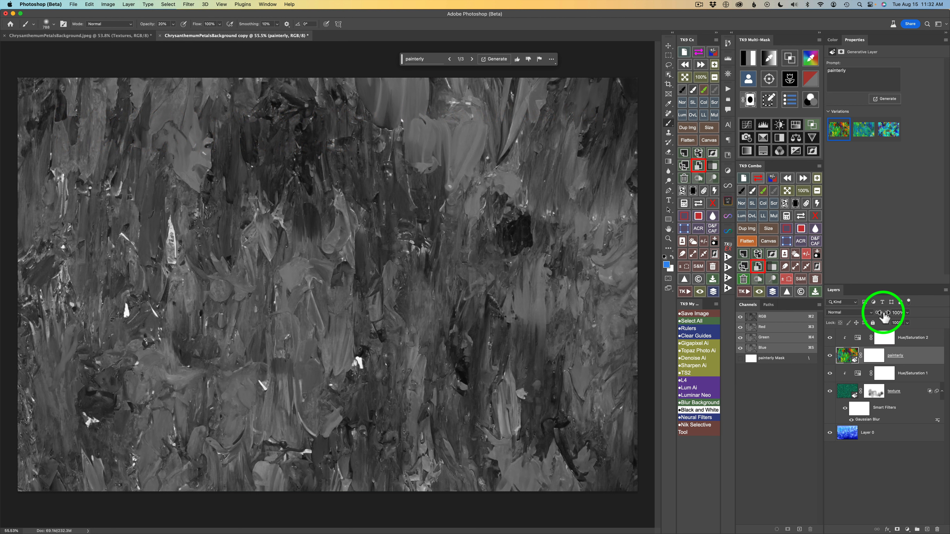
mouse_move(884, 316)
left_mouse_down()
mouse_move(808, 306)
mouse_move(820, 309)
left_mouse_up()
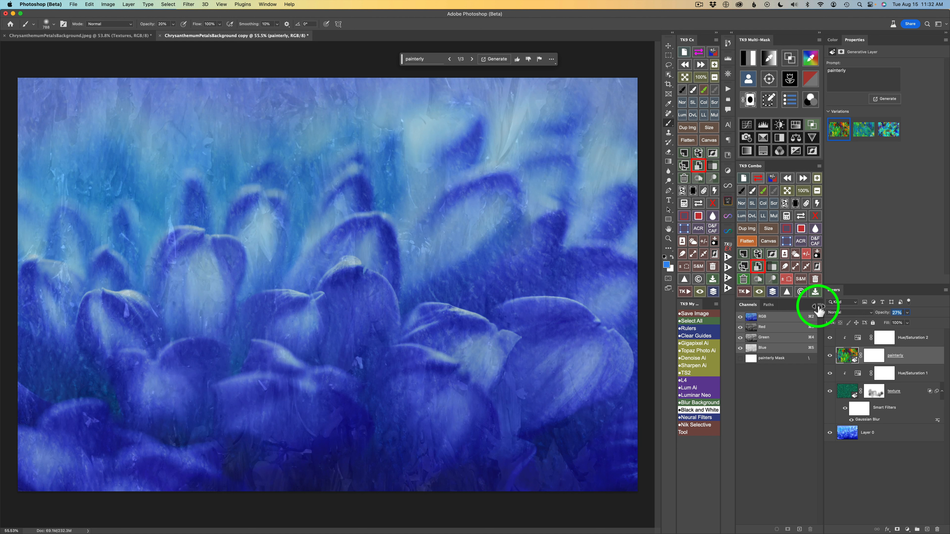
left_click_drag(819, 307, 818, 307)
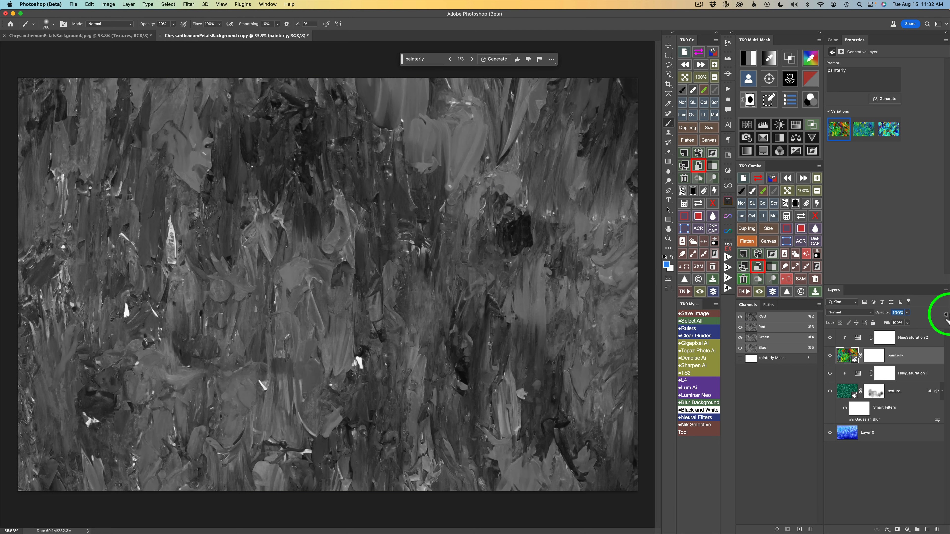
Step: Switch the painterly layer to its third variation and set its blend mode to Soft Light
left_click(472, 58)
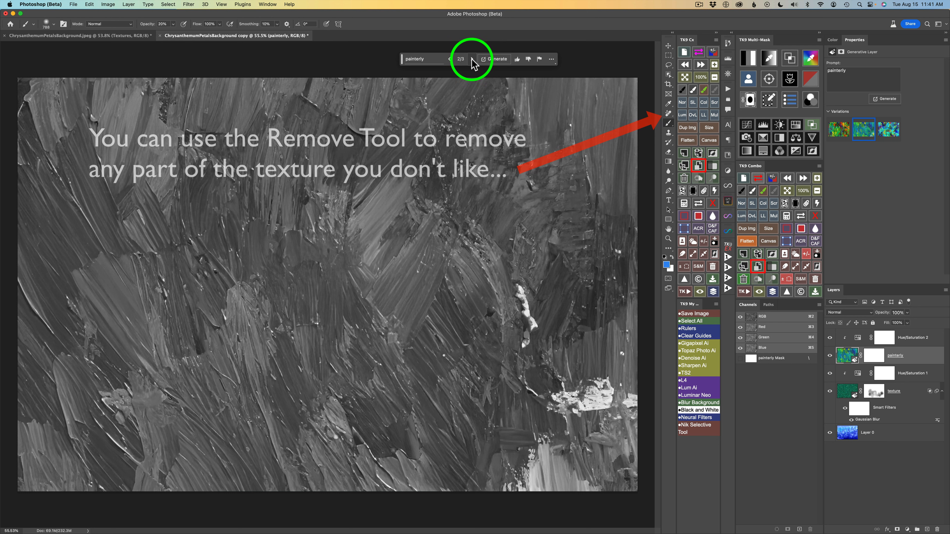
left_click(471, 58)
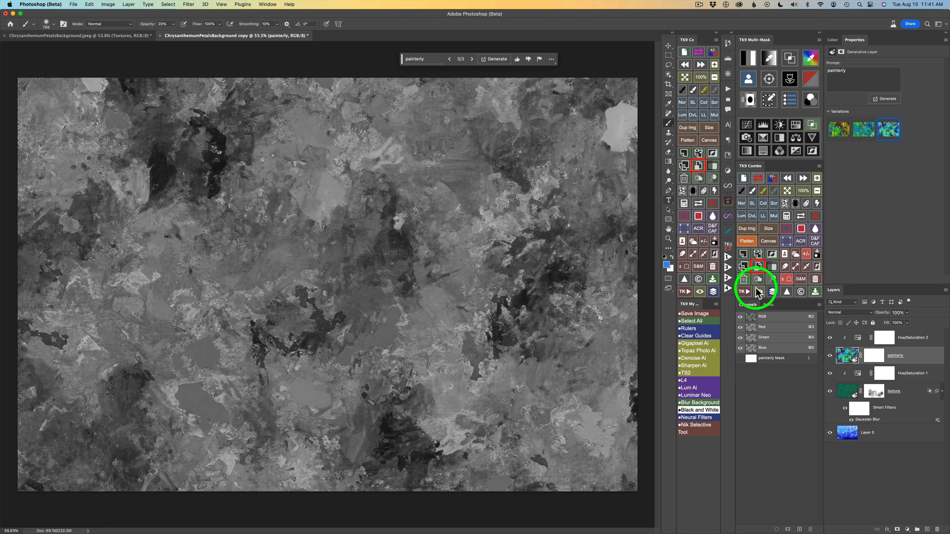
left_click(870, 312)
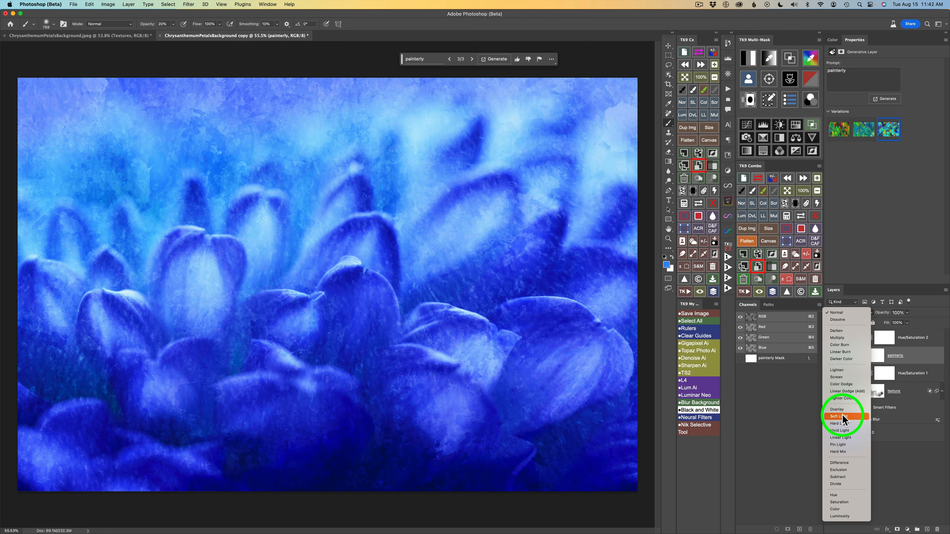
left_click(843, 415)
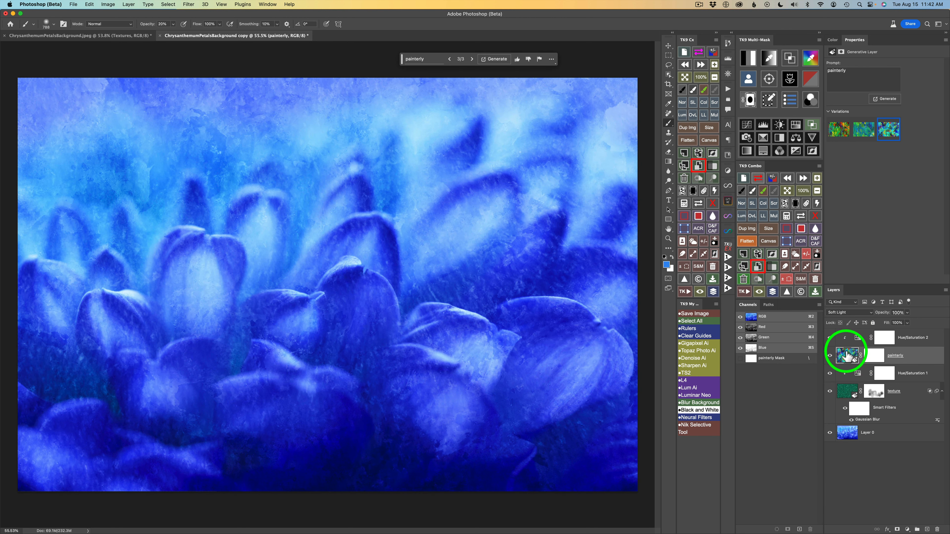
Step: Cycle through the three painterly variations to compare how each blends over the petals in Soft Light
left_click(472, 59)
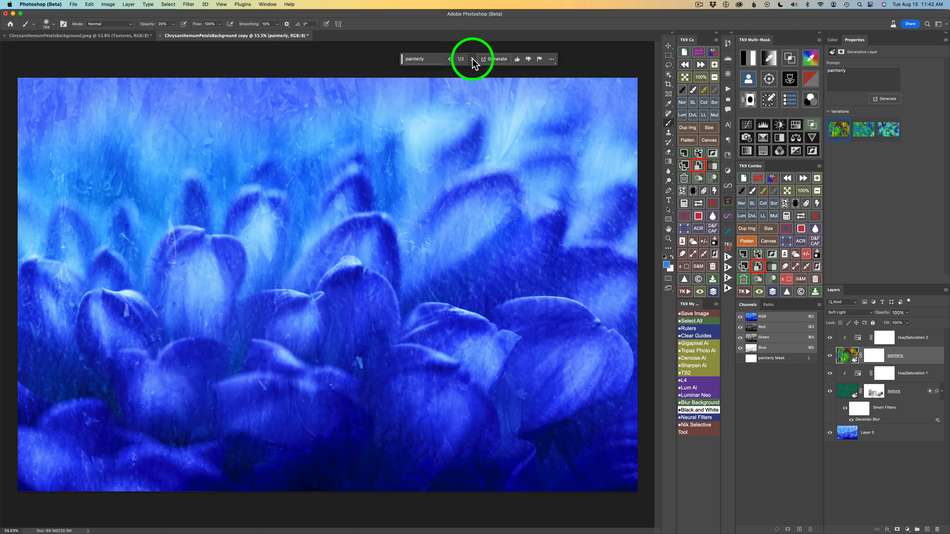
left_click(472, 59)
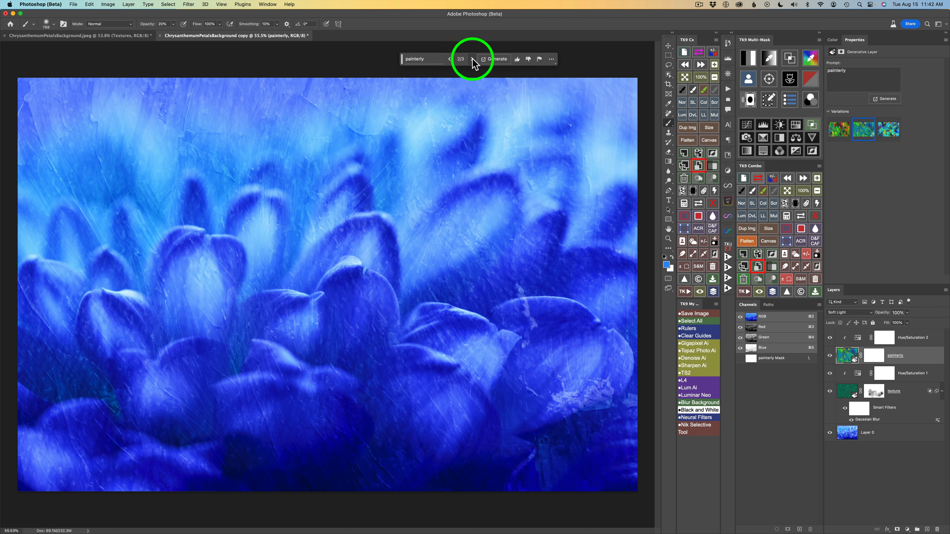
left_click(472, 58)
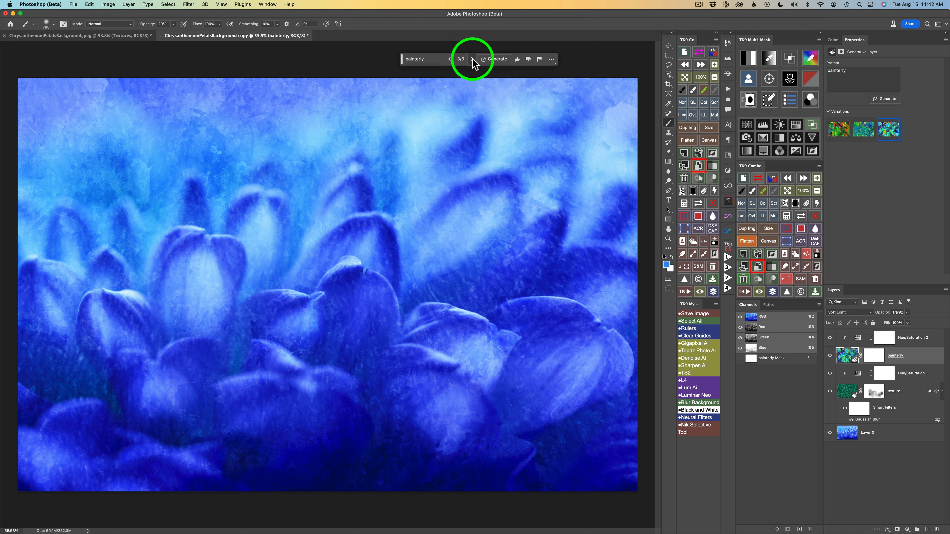
Step: Generate more variations from the painterly prompt, compare the first three, and choose the second
left_click(496, 59)
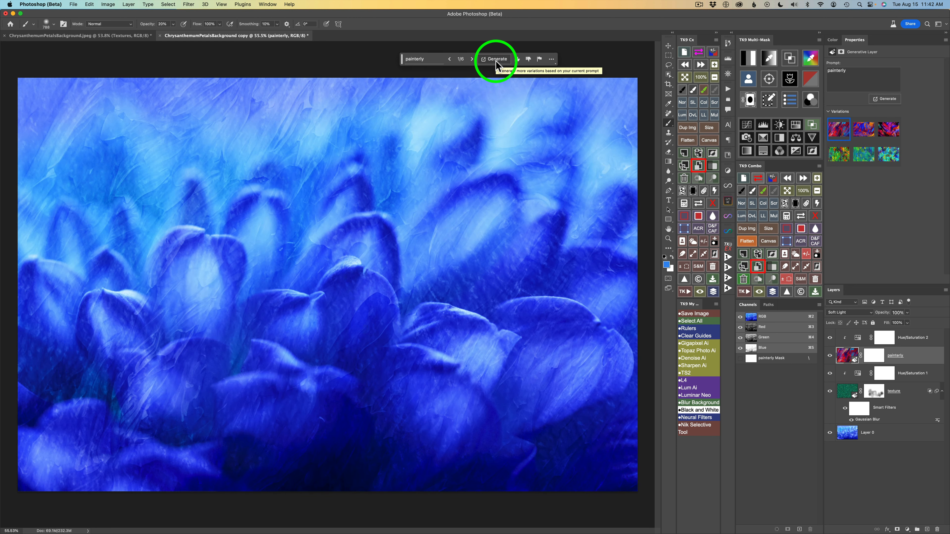
left_click(473, 58)
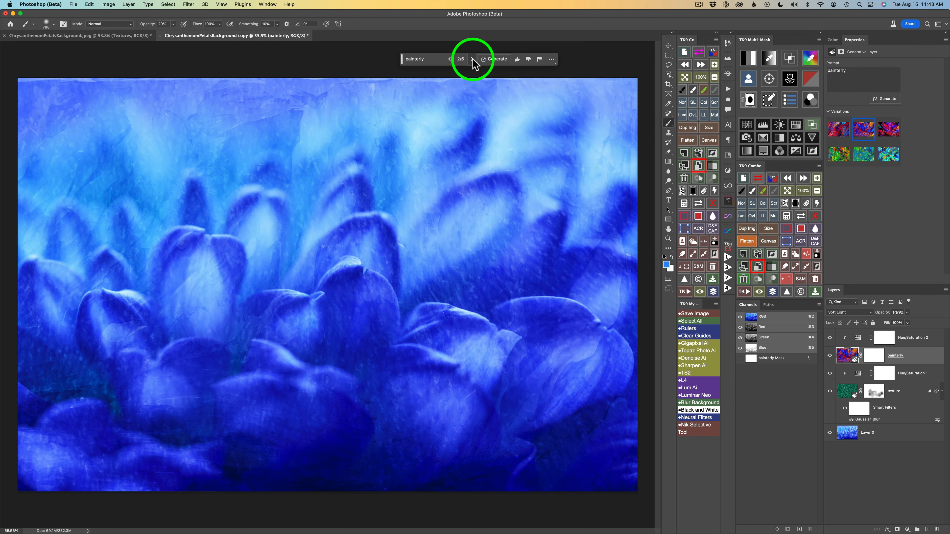
left_click(473, 59)
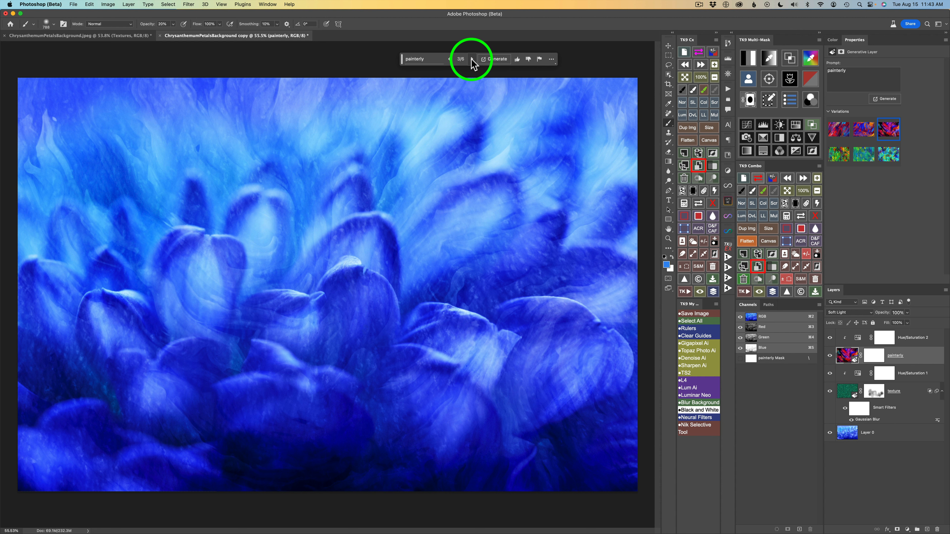
left_click(450, 59)
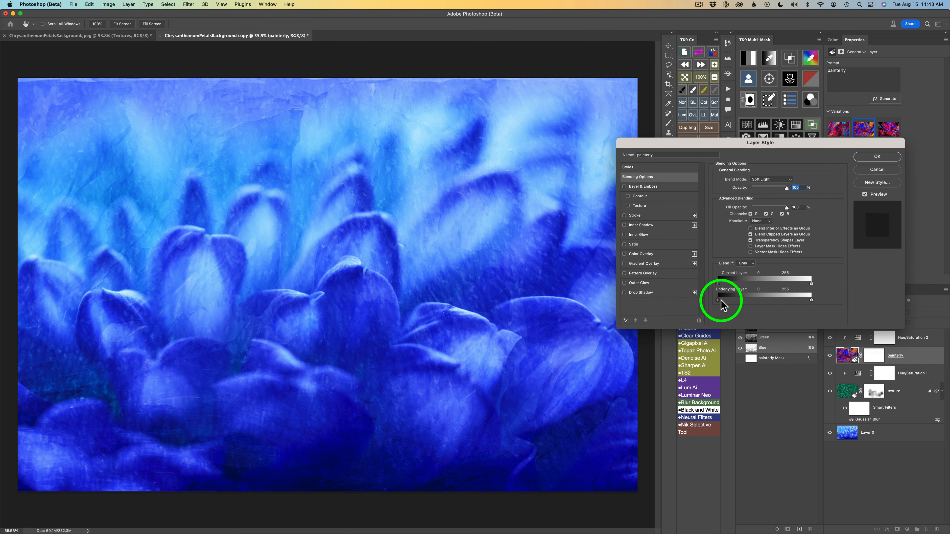
Step: Split the painterly layer's Underlying Layer black Blend If slider to 0 / 172, leave the white slider at 255, and apply
key("alt")
left_click_drag(720, 301, 781, 303)
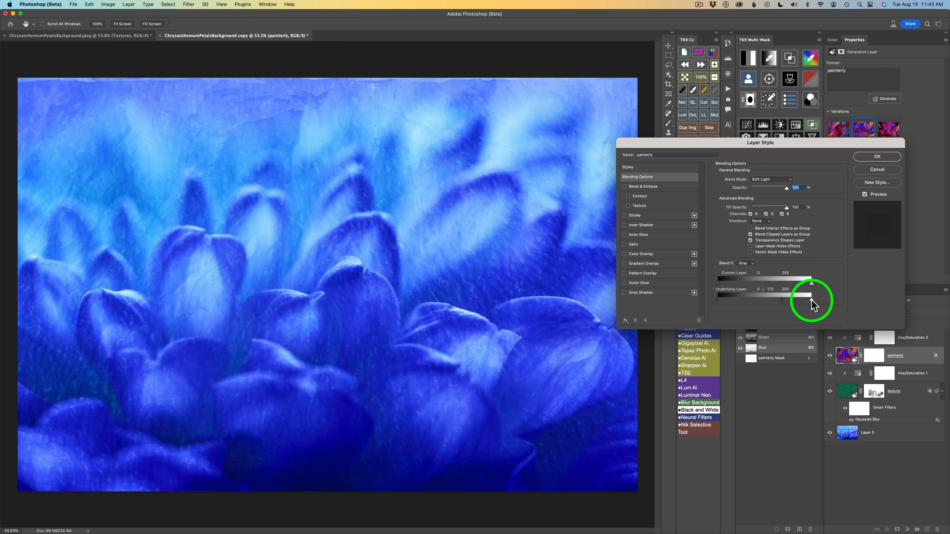
key("alt")
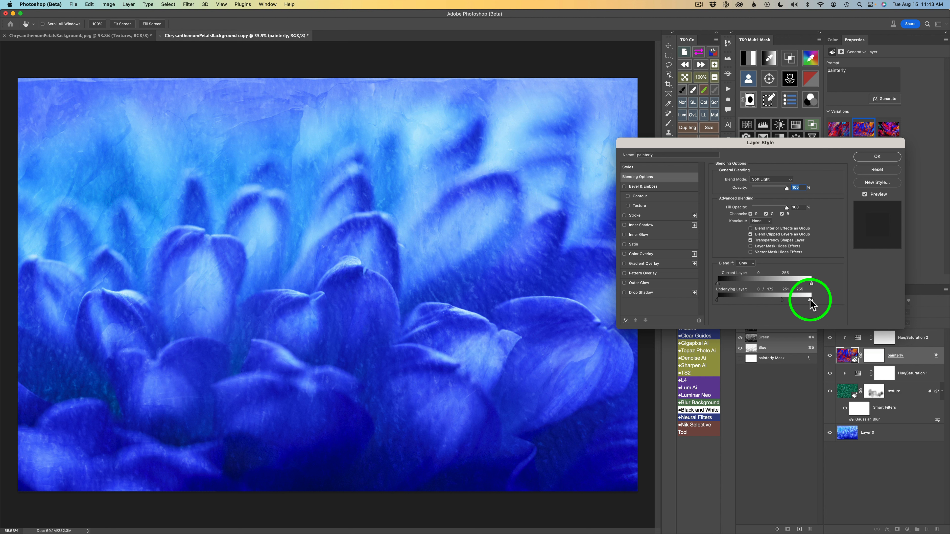
mouse_move(810, 299)
left_mouse_down()
mouse_move(748, 296)
mouse_move(828, 300)
left_mouse_up()
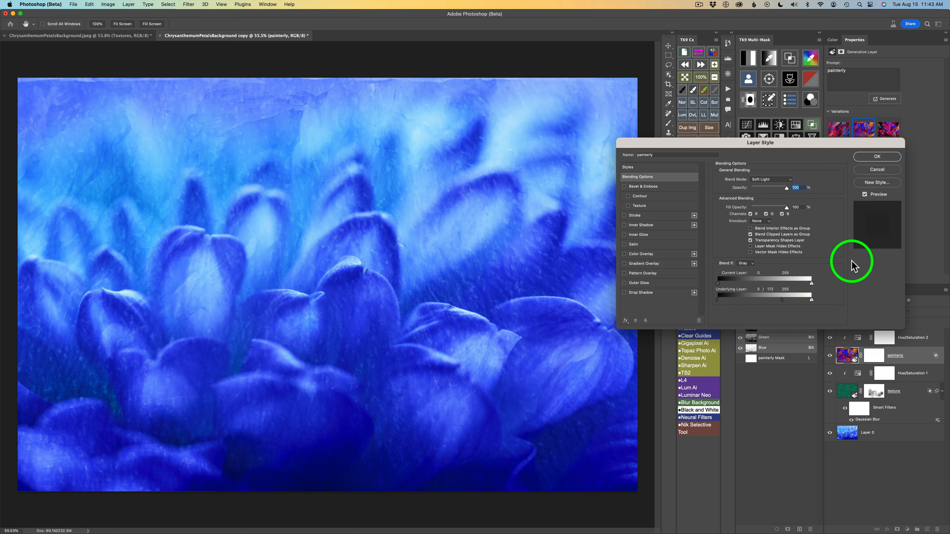
left_click(873, 156)
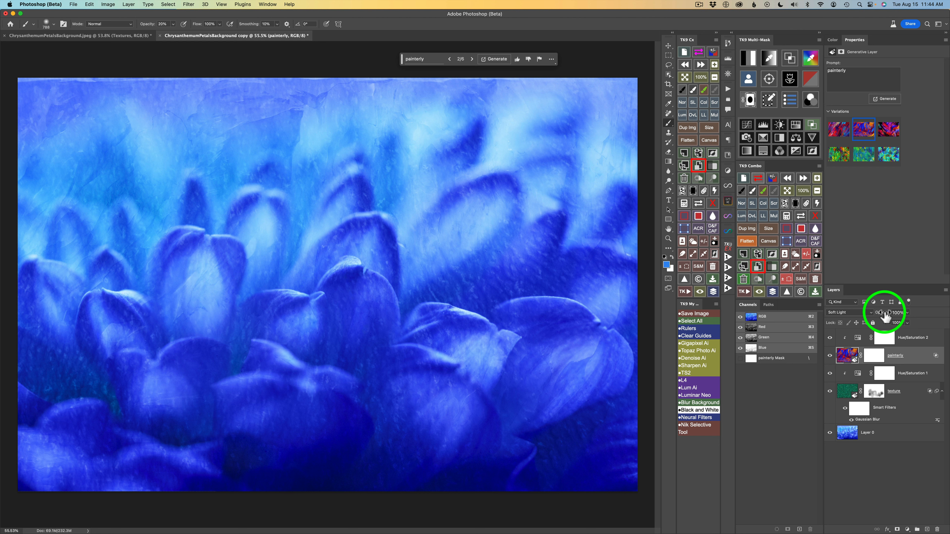
Step: Lower the painterly layer's opacity to 90% and the texture layer's to 53%, and compare the blend with Layer 0 alone
mouse_move(885, 316)
left_mouse_down()
mouse_move(872, 316)
mouse_move(881, 317)
left_mouse_up()
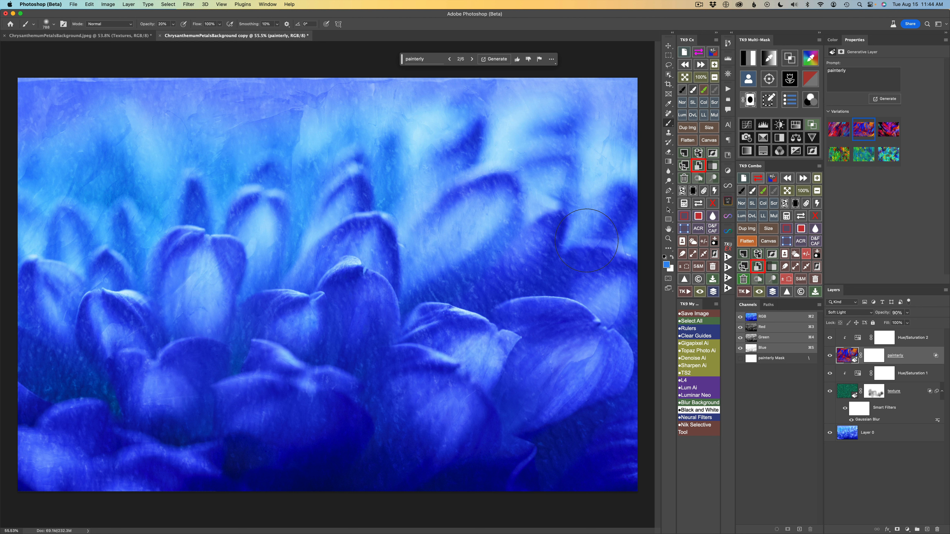
left_click(848, 394)
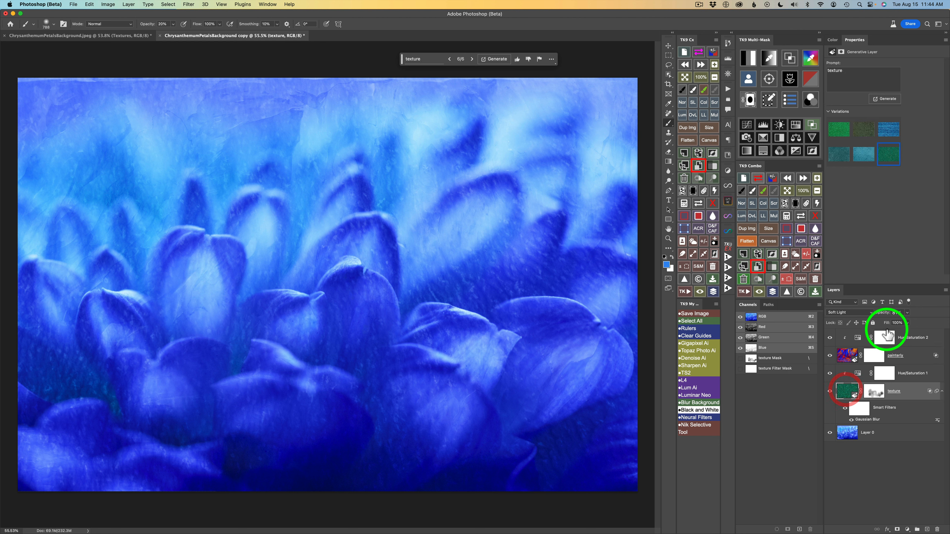
left_click_drag(884, 316, 869, 318)
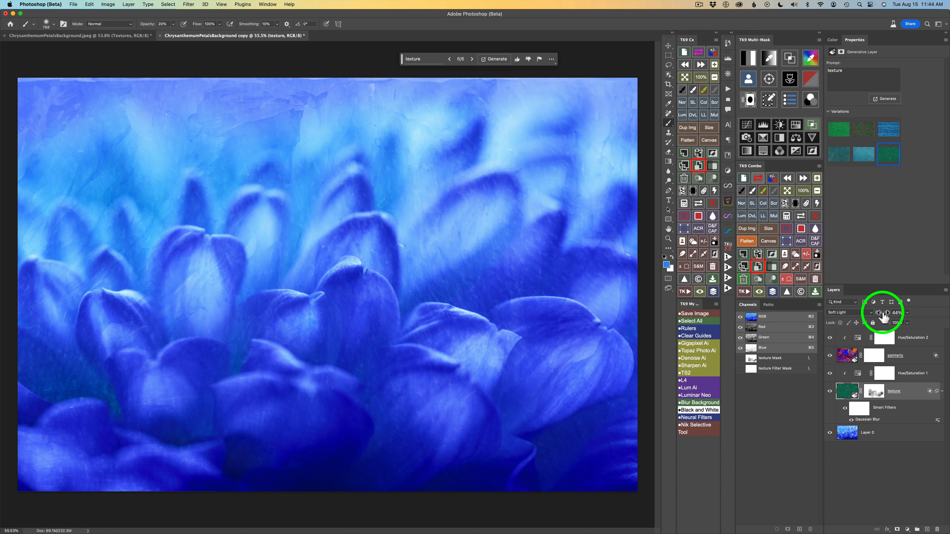
left_click_drag(884, 318, 886, 318)
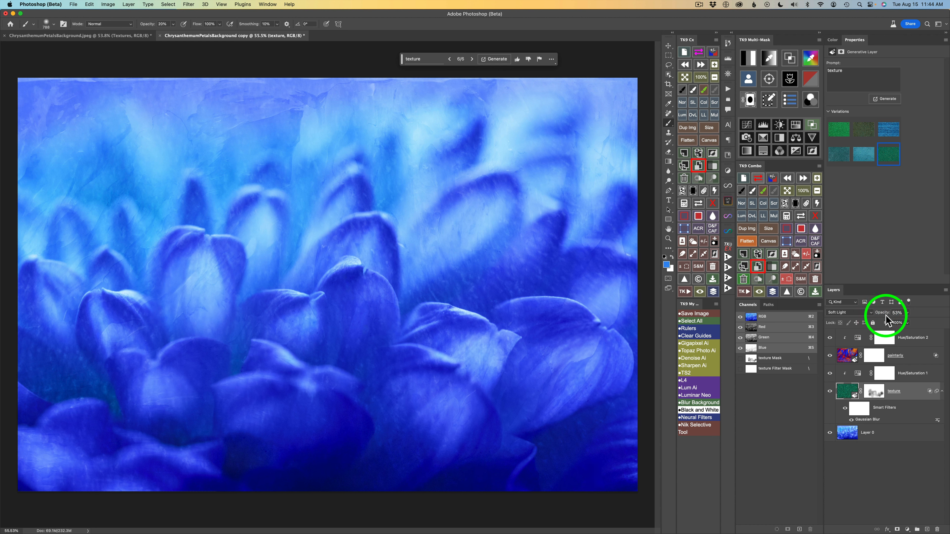
left_click(830, 434, "alt")
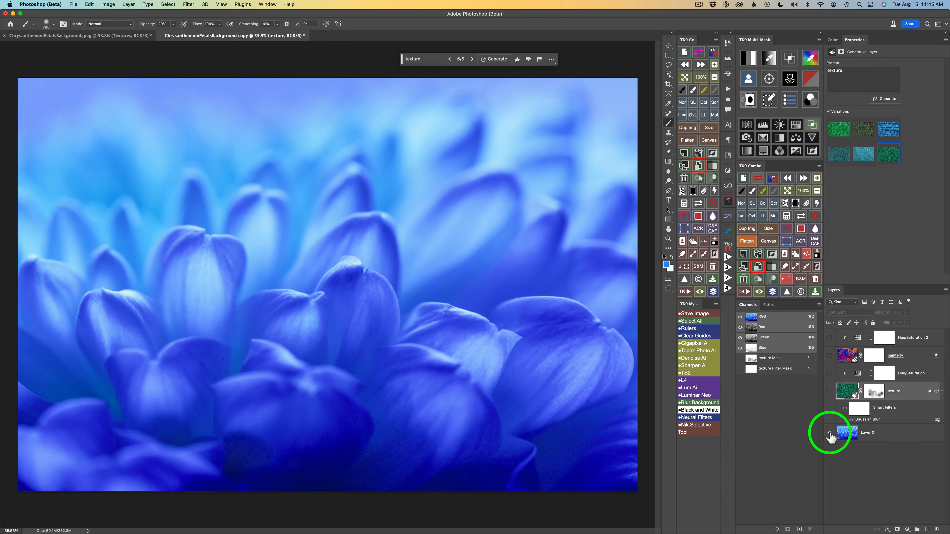
left_click(830, 434, "alt")
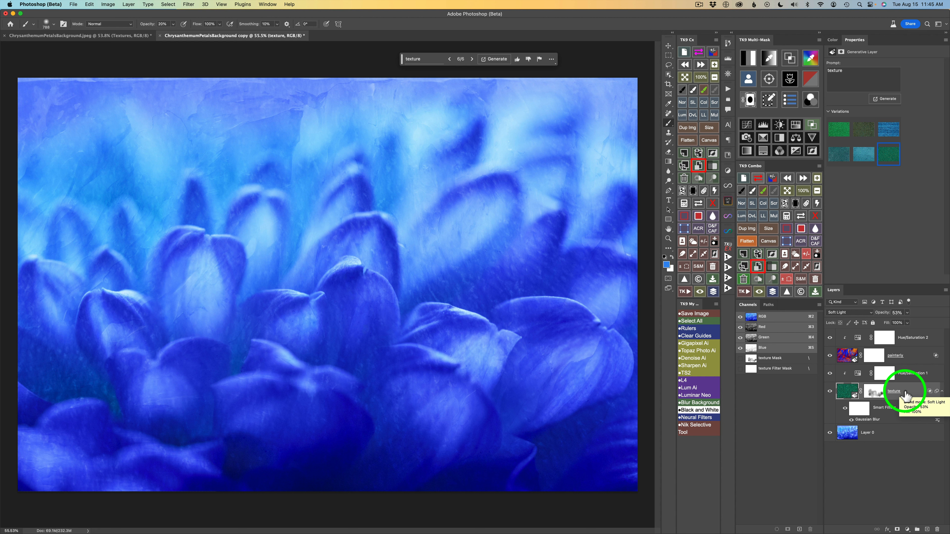
Step: Group the texture and painterly layers with their two Hue/Saturation adjustments into a new group named Textures
left_click(928, 335, "shift")
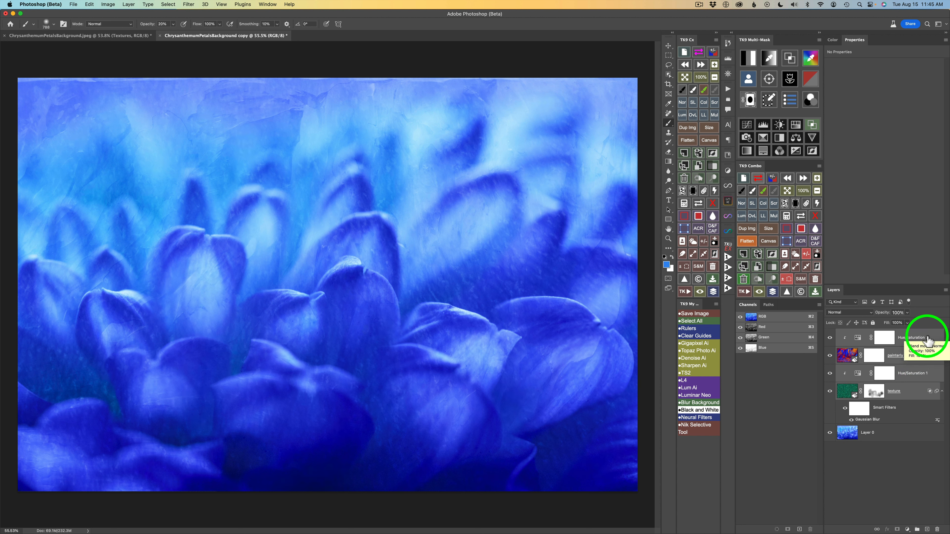
right_click(937, 339)
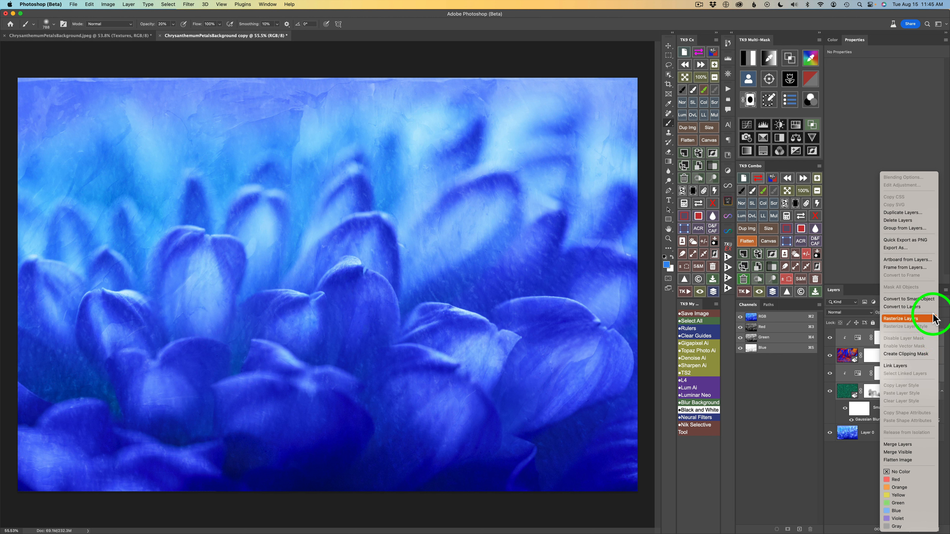
left_click(909, 229)
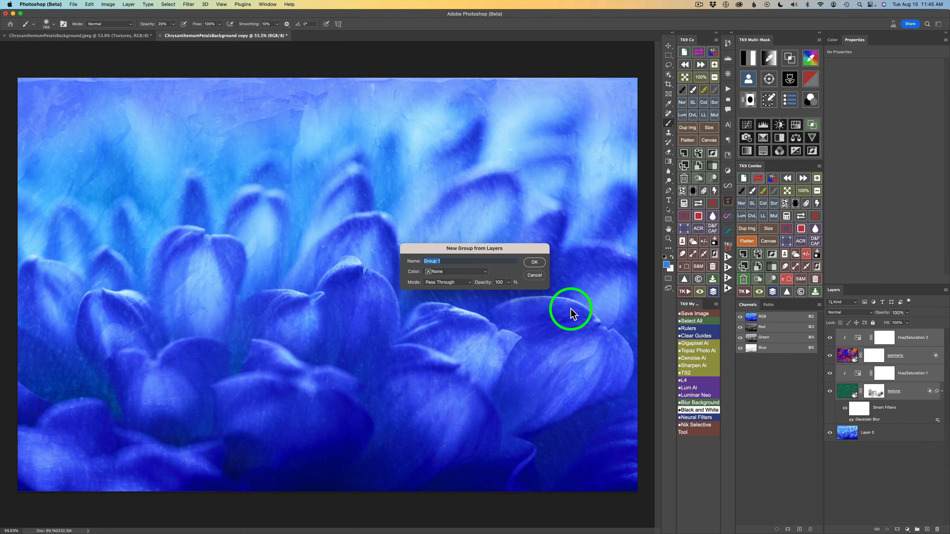
type("Textures")
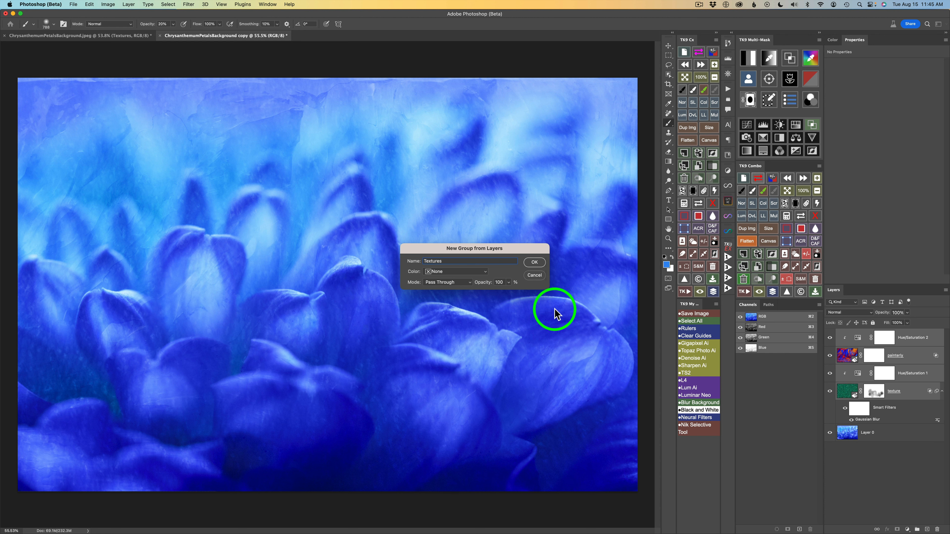
left_click(535, 263)
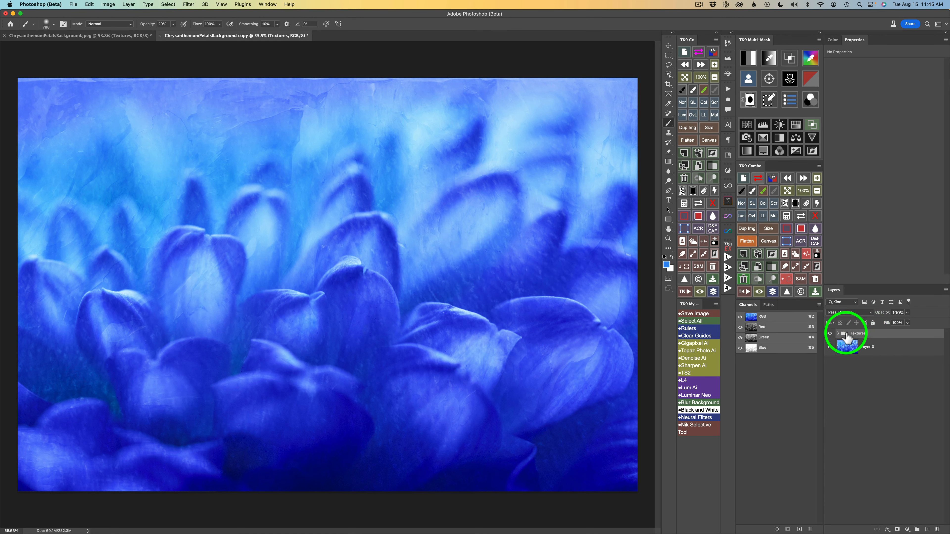
Step: Lower the Textures group's opacity to 87% and compare the image with the group hidden and shown
left_click(830, 334)
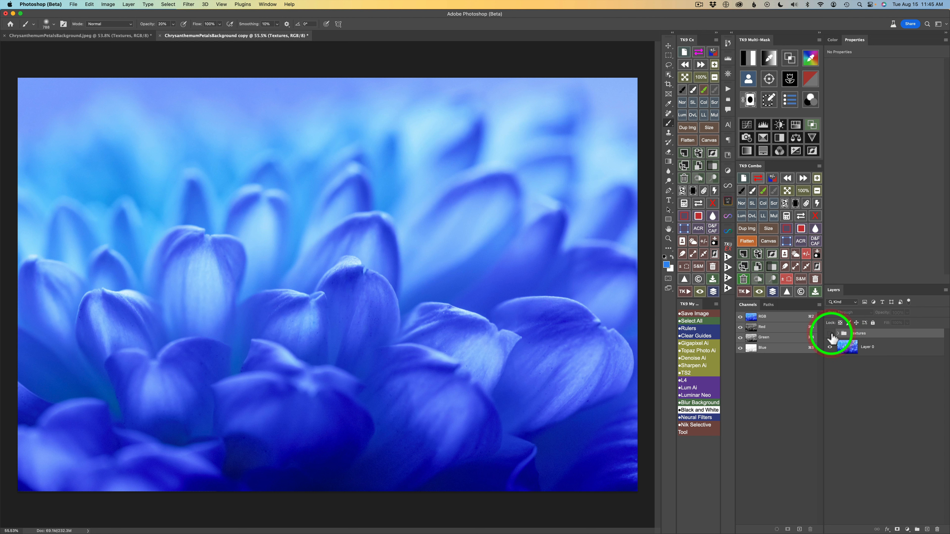
left_click(831, 334)
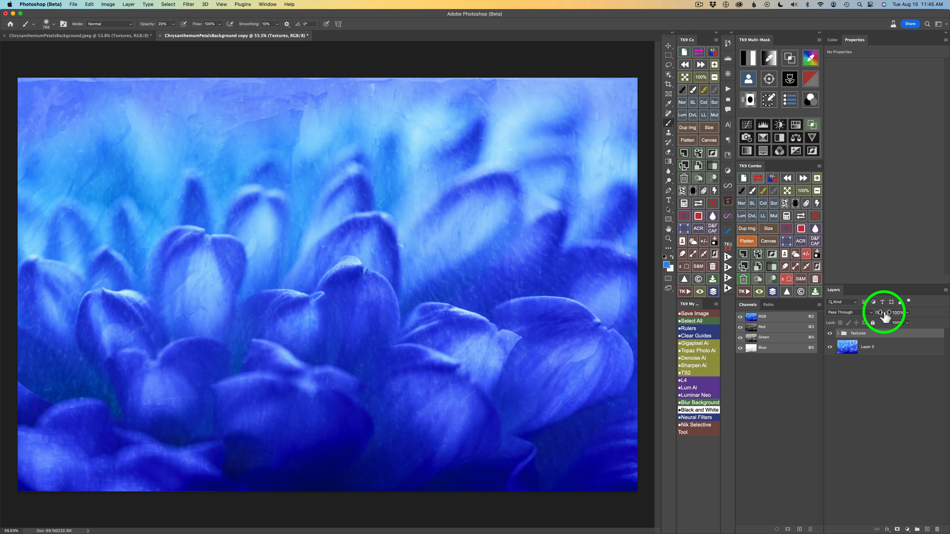
left_click_drag(884, 313, 881, 312)
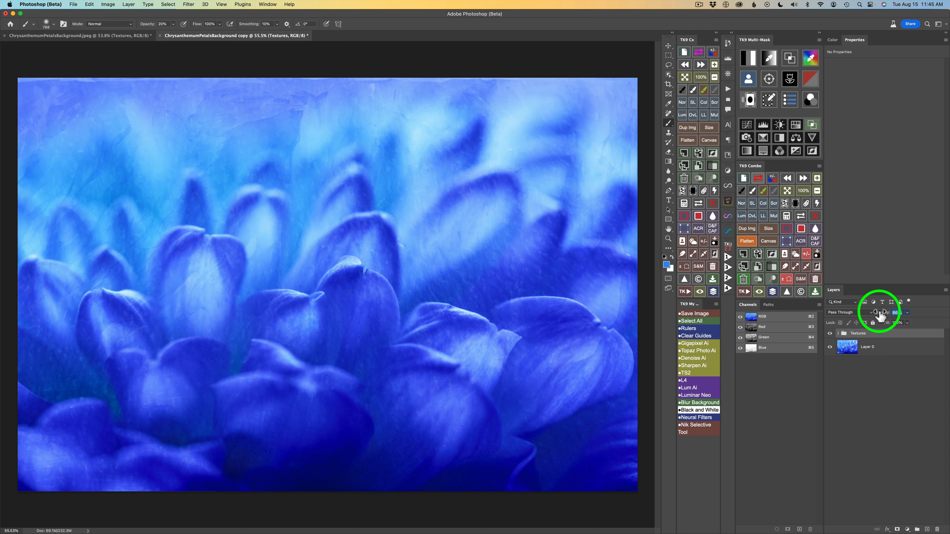
left_click_drag(879, 312, 880, 312)
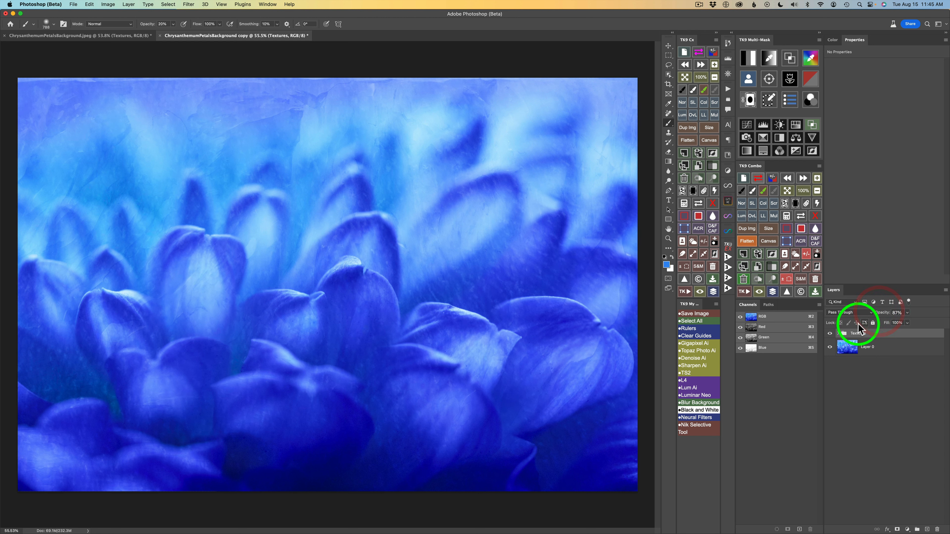
left_click(830, 334)
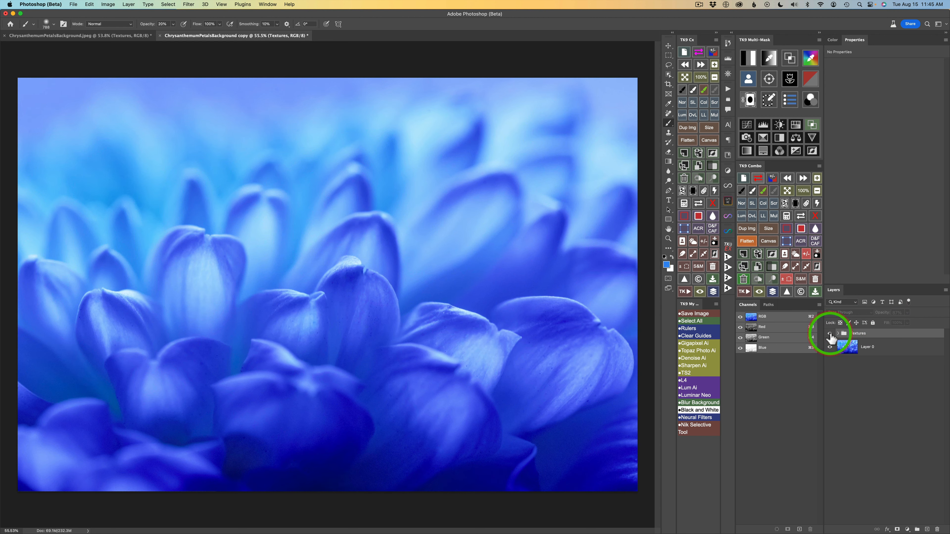
left_click(830, 335)
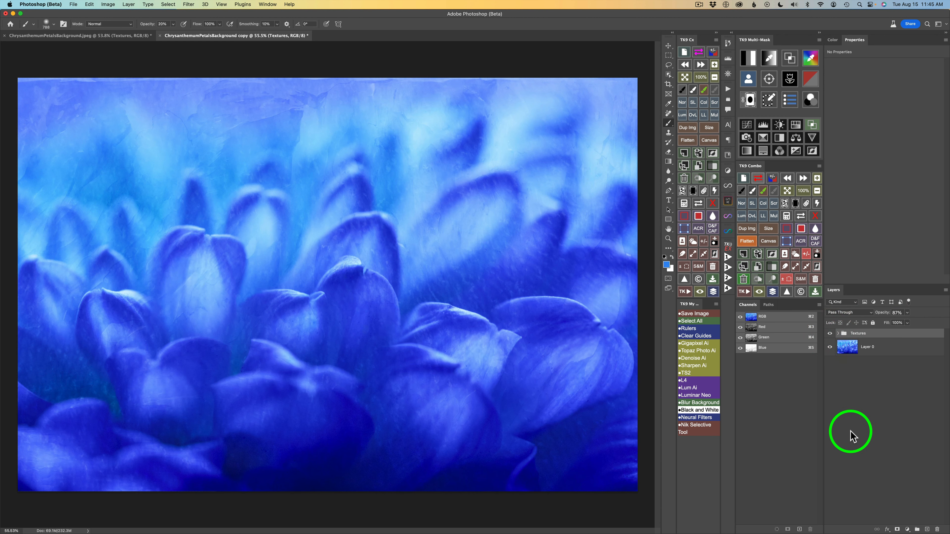